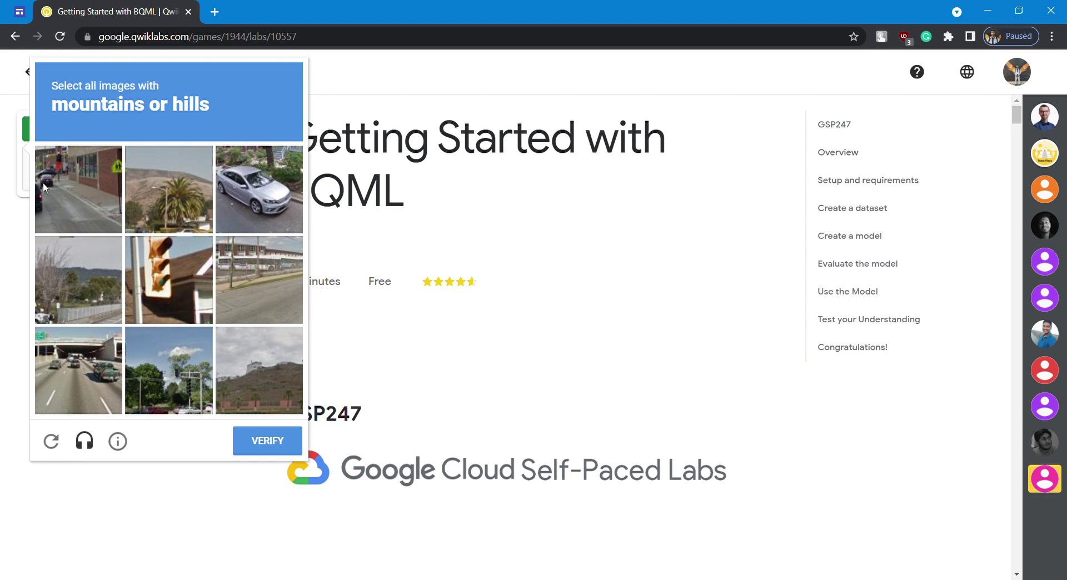
# - Select all images showing mountains or hills in the verification challenge and submit the answer
pyautogui.click(148, 207)
pyautogui.click(86, 291)
pyautogui.click(240, 375)
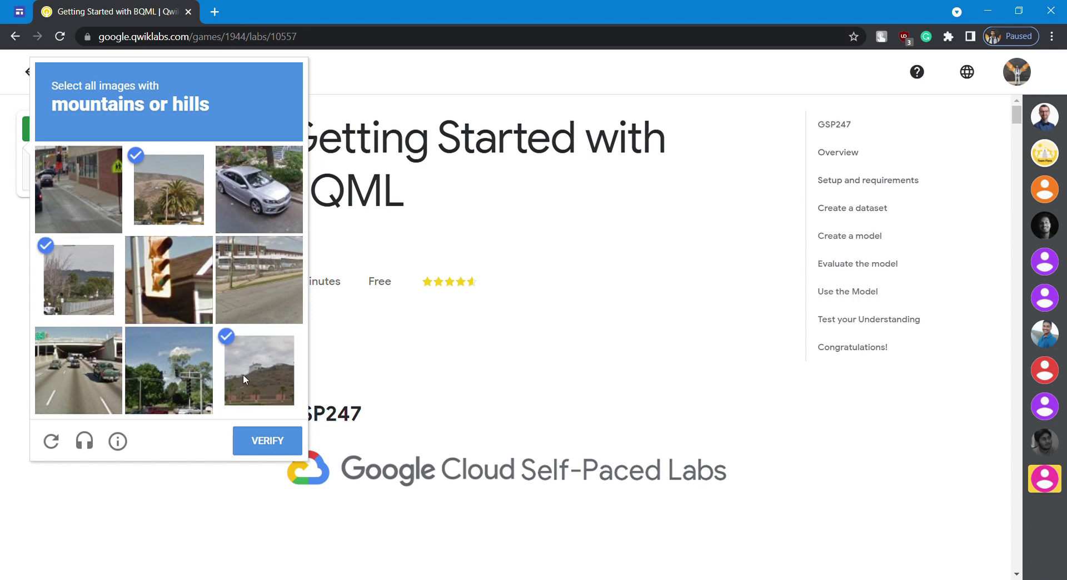
pyautogui.click(246, 441)
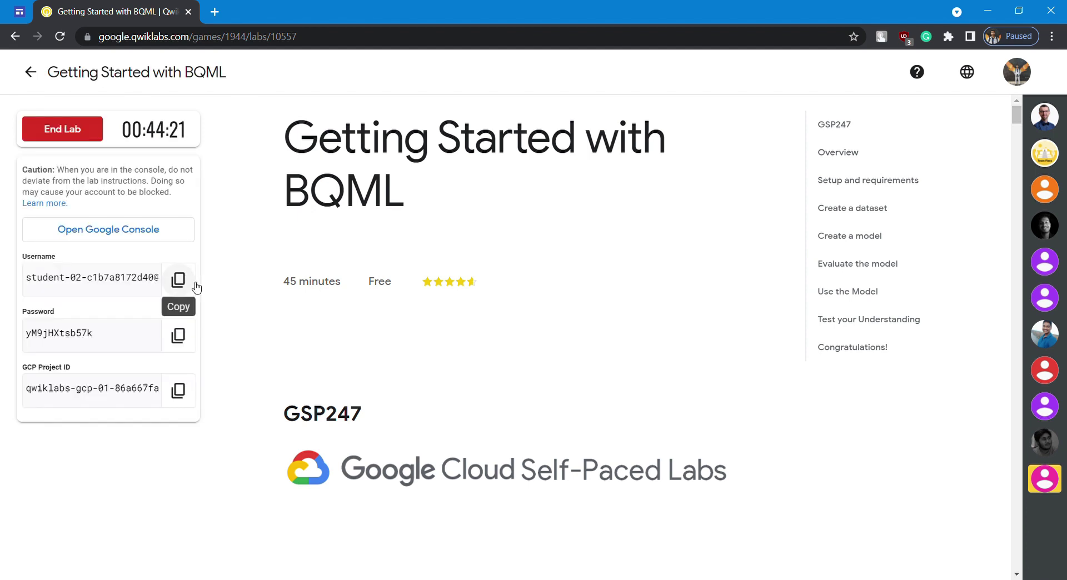
# - Open the Google Console from the lab and submit the copied lab username as another Google account
pyautogui.click(107, 236)
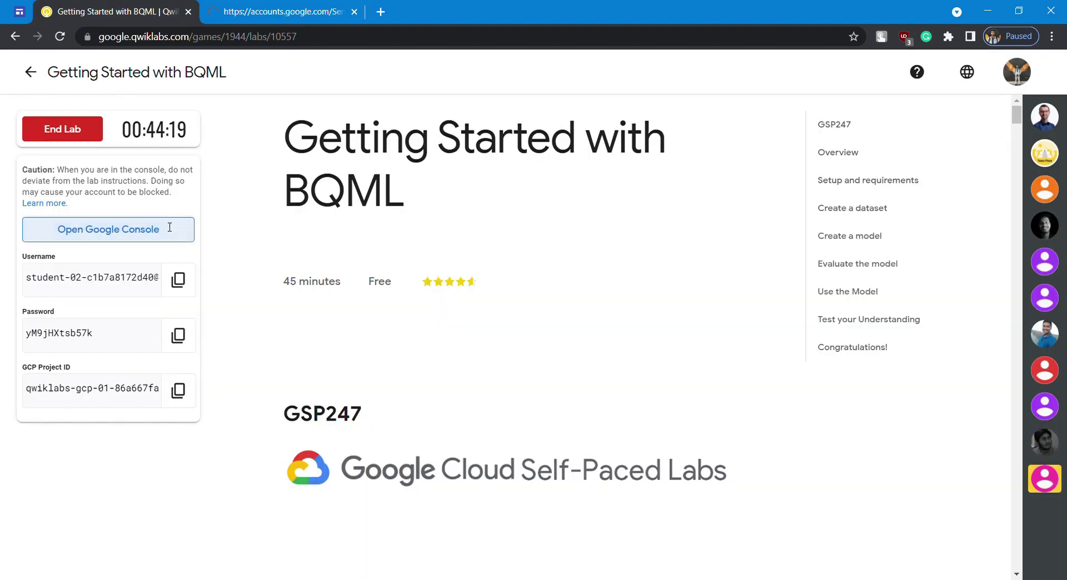
pyautogui.click(178, 280)
pyautogui.hotkey('ctrl', 'Tab')
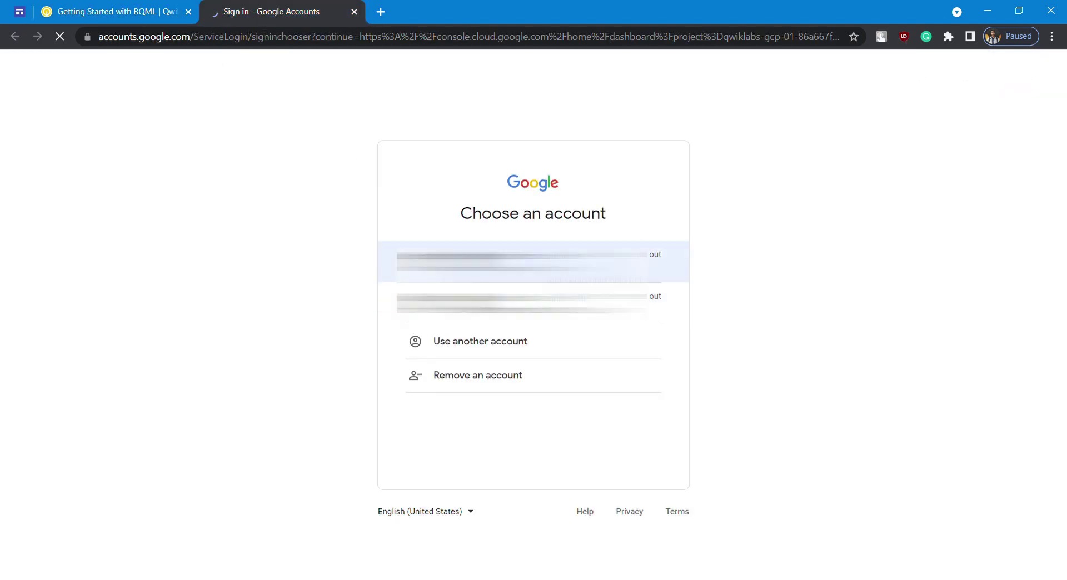
pyautogui.click(564, 356)
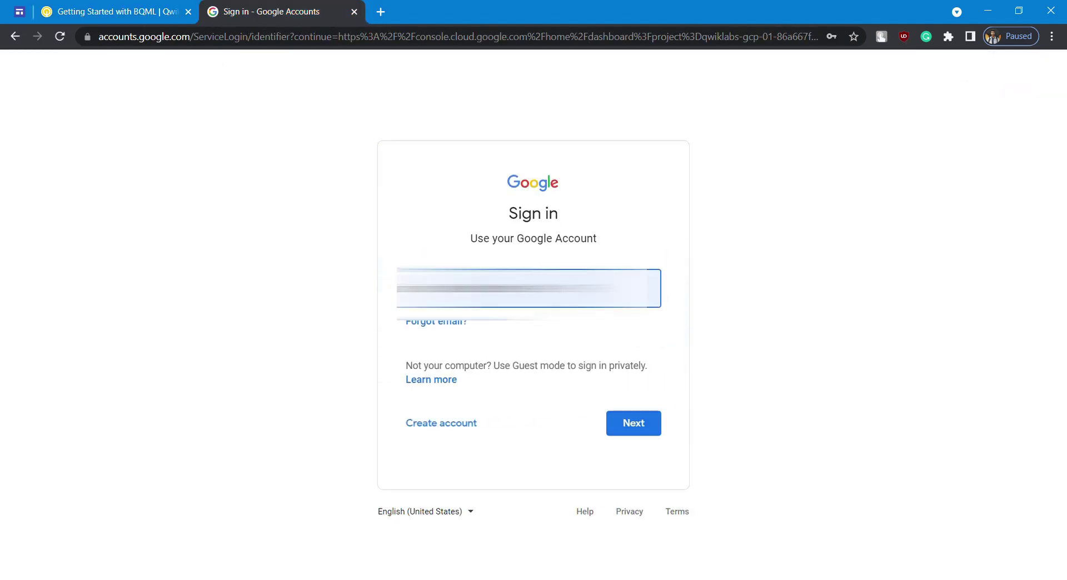
pyautogui.hotkey('ctrl', 'v')
pyautogui.press('Return')
# - Copy the lab's temporary password and submit it to sign in to the student account
pyautogui.hotkey('ctrl', 'Tab')
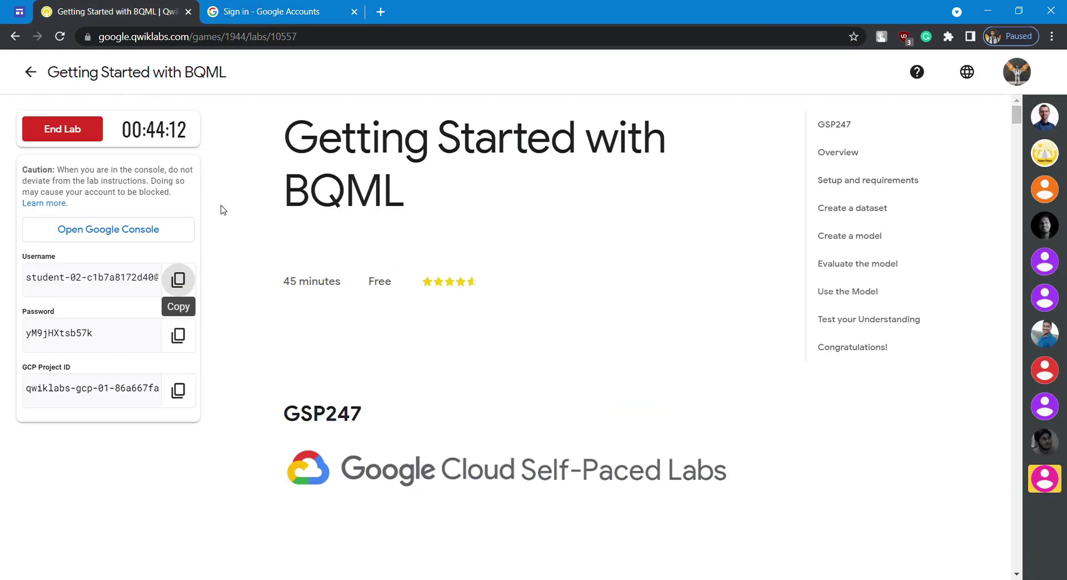
pyautogui.click(178, 336)
pyautogui.hotkey('ctrl', 'Tab')
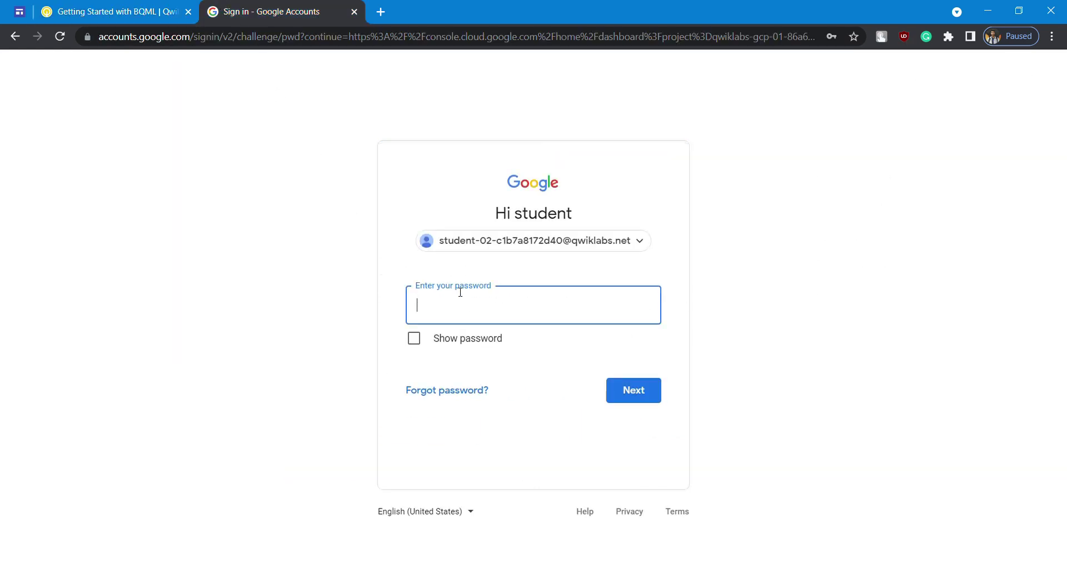
pyautogui.hotkey('ctrl', 'v')
pyautogui.press('Return')
# - Examine the lab's Cloud Console sign-in instructions and the project dashboard in Google Cloud
pyautogui.hotkey('ctrl', 'Tab')
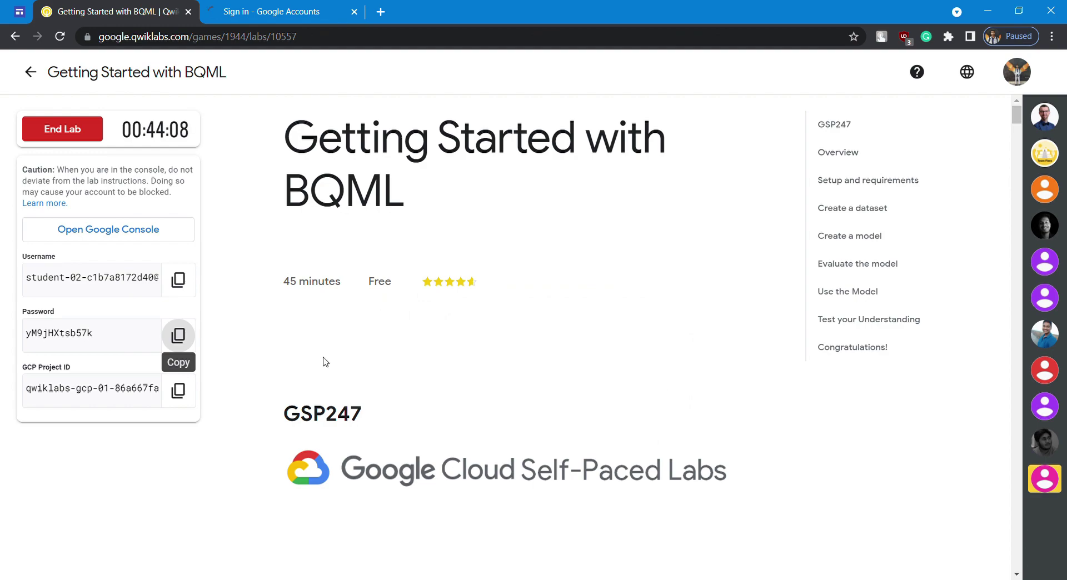
pyautogui.scroll(-8, 238, 375)
pyautogui.scroll(-15, 238, 375)
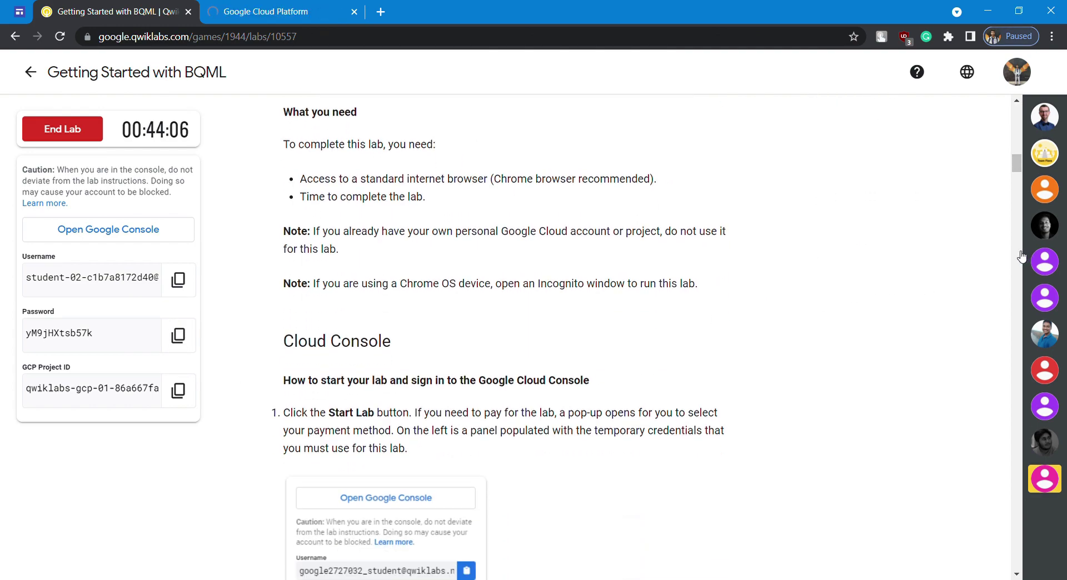
pyautogui.scroll(-20, 326, 327)
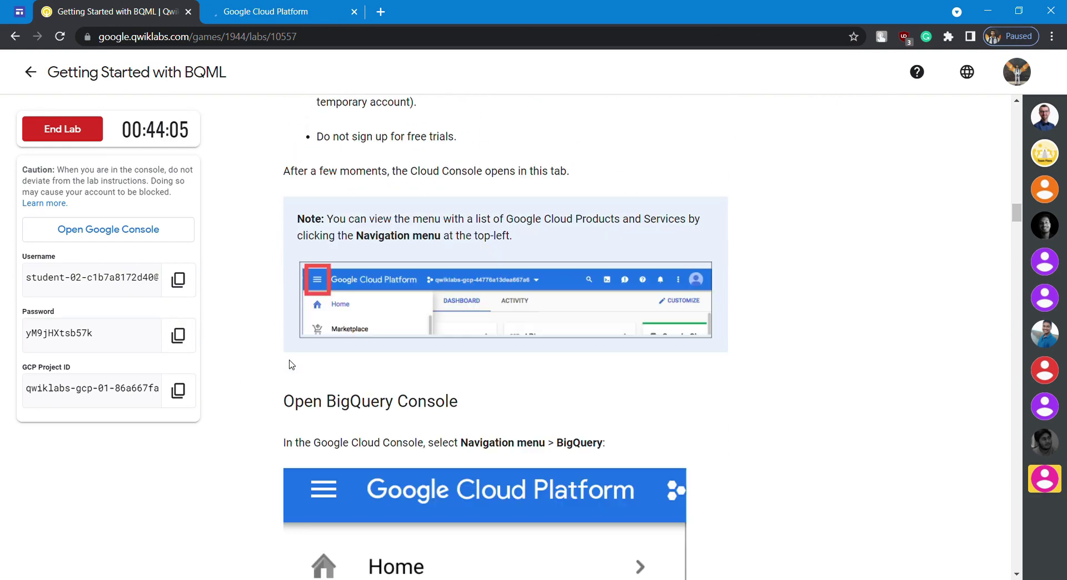
pyautogui.scroll(-5, 278, 375)
pyautogui.scroll(6, 264, 376)
pyautogui.scroll(8, 264, 373)
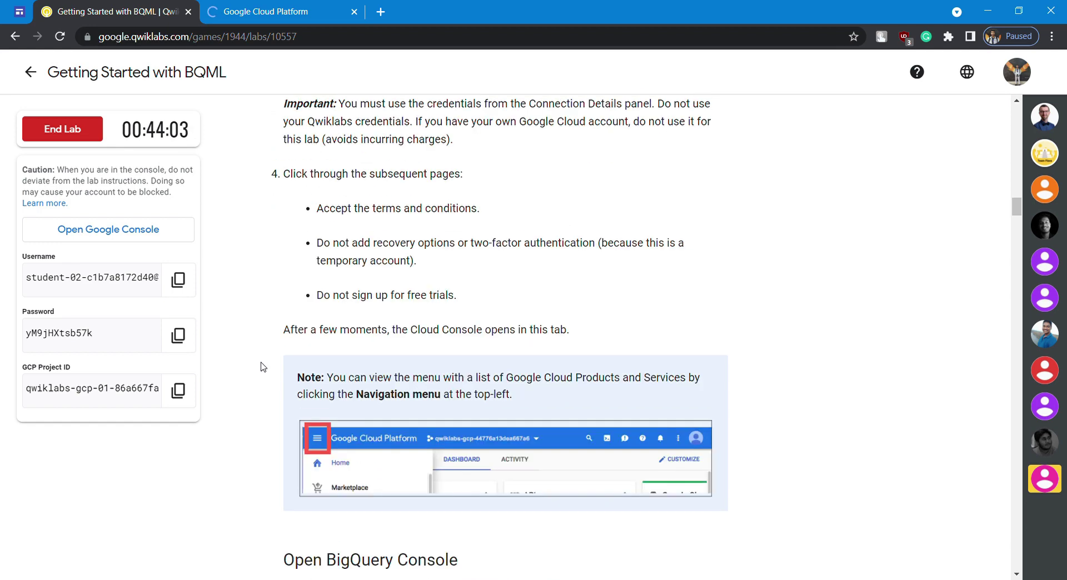
pyautogui.click(224, 7)
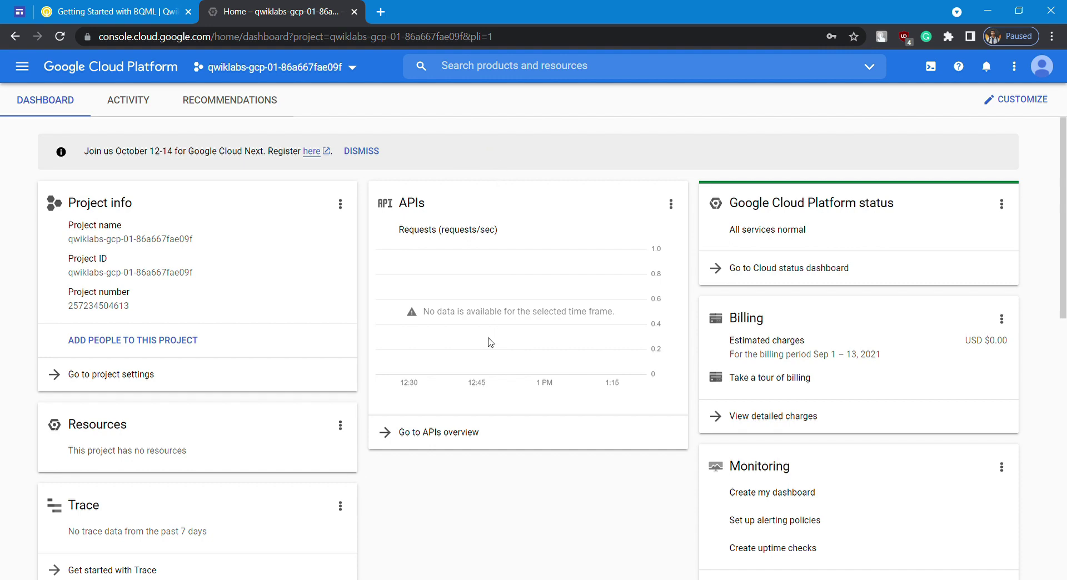
pyautogui.scroll(-5, 434, 369)
pyautogui.scroll(5, 434, 369)
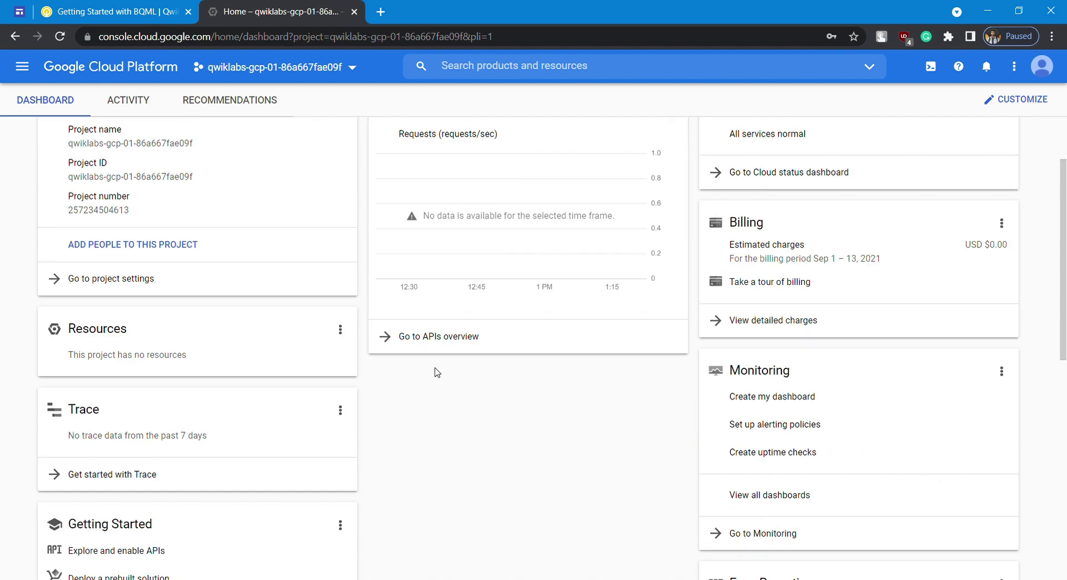
# - Consult the lab's BigQuery instructions, then search Google Cloud for "big" and open BigQuery
pyautogui.click(76, 7)
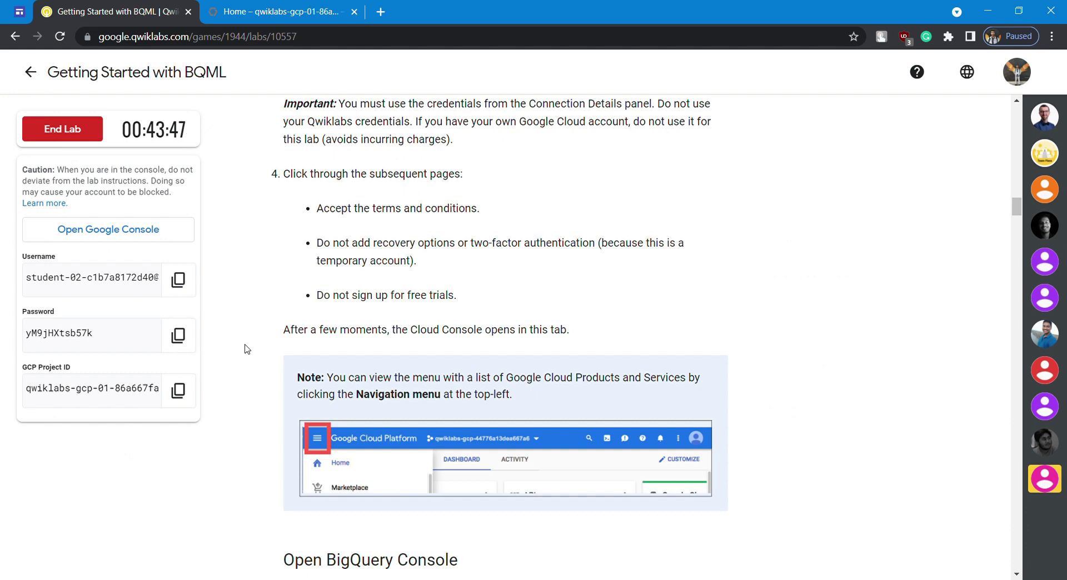
pyautogui.scroll(-6, 247, 350)
pyautogui.click(278, 11)
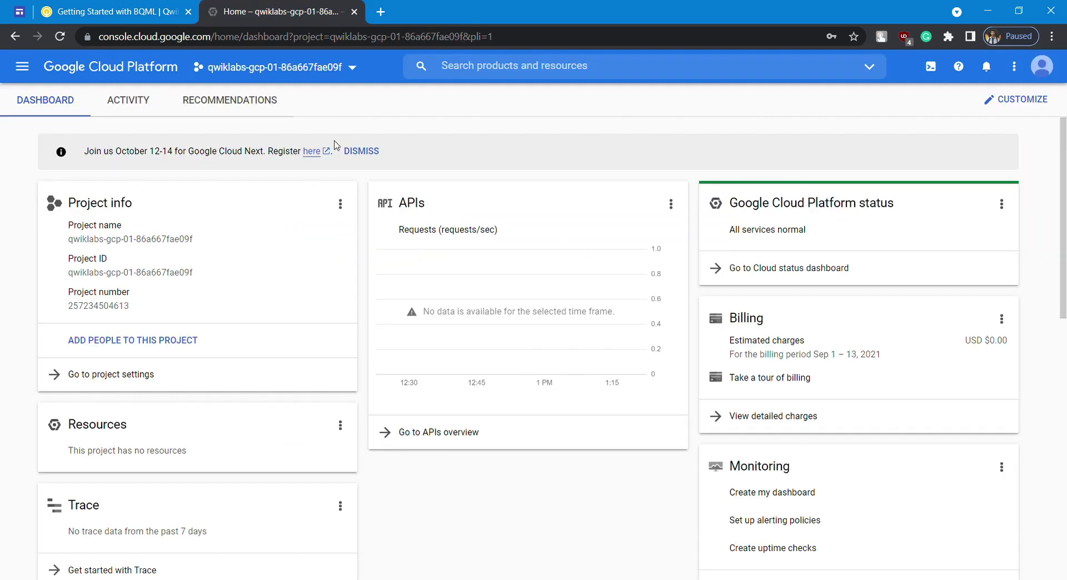
pyautogui.click(485, 76)
pyautogui.write('big')
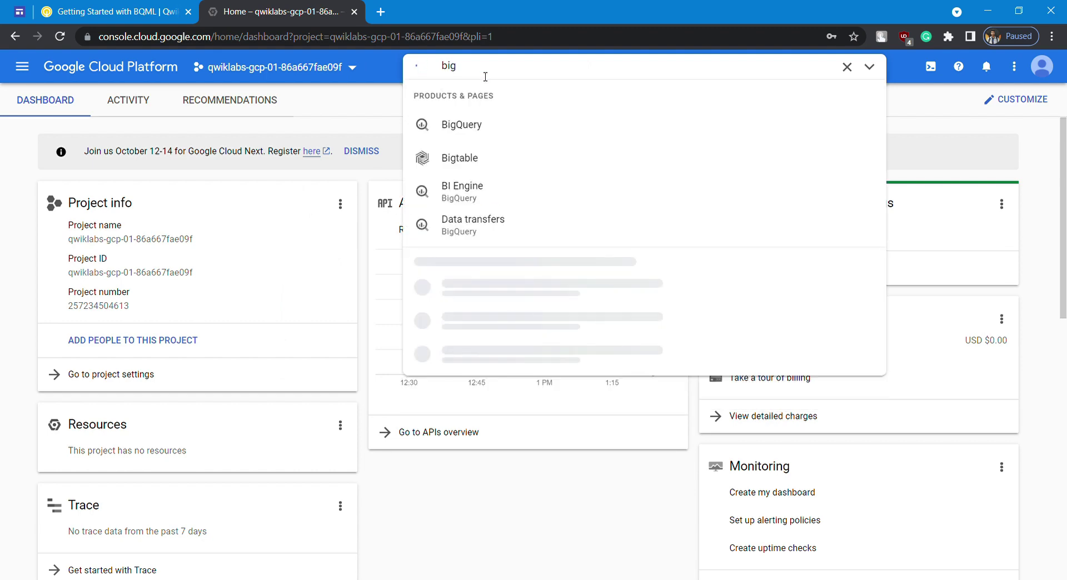
pyautogui.click(461, 126)
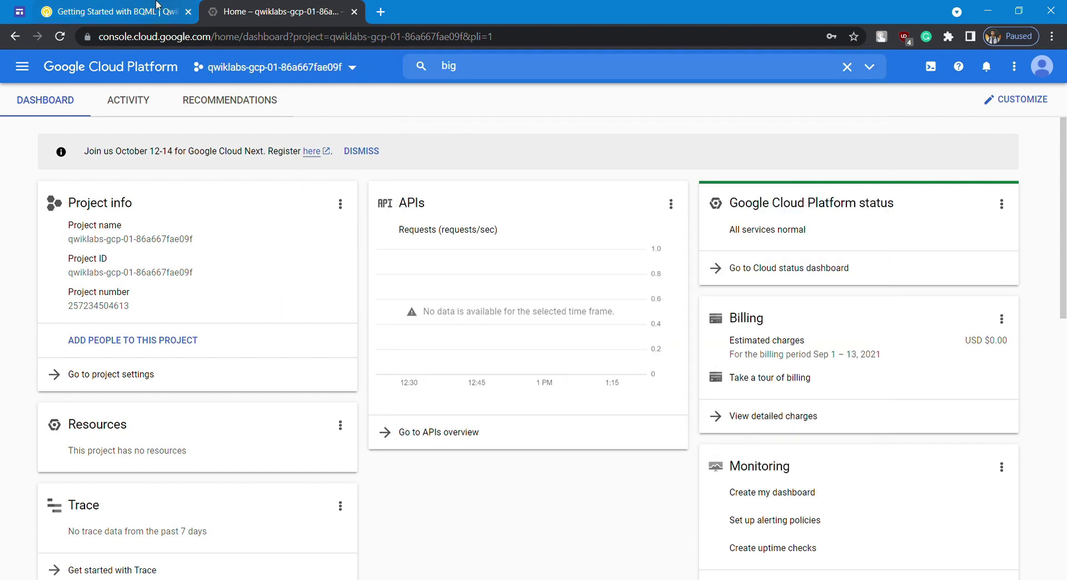
# - Review the lab's notes on opening the BigQuery console and dismiss the BigQuery welcome message
pyautogui.click(157, 7)
pyautogui.scroll(-8, 233, 257)
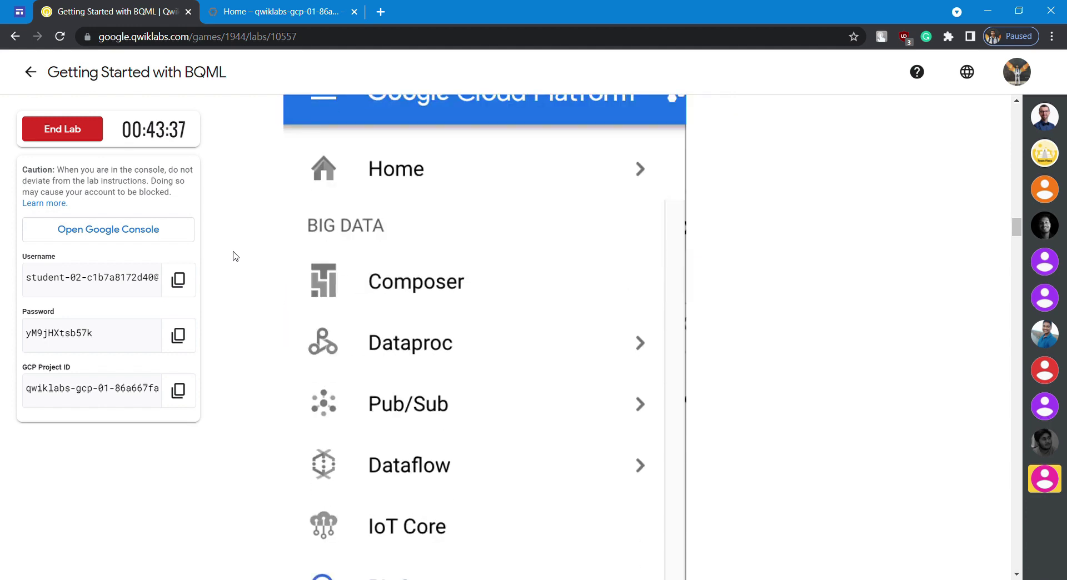
pyautogui.scroll(-6, 244, 273)
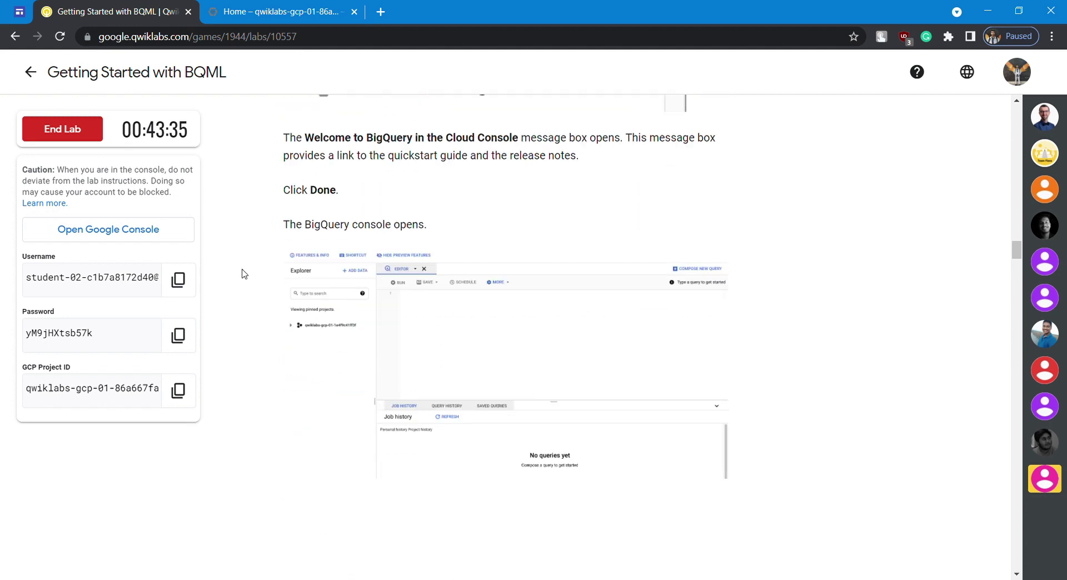
pyautogui.scroll(-2, 241, 274)
pyautogui.click(272, 10)
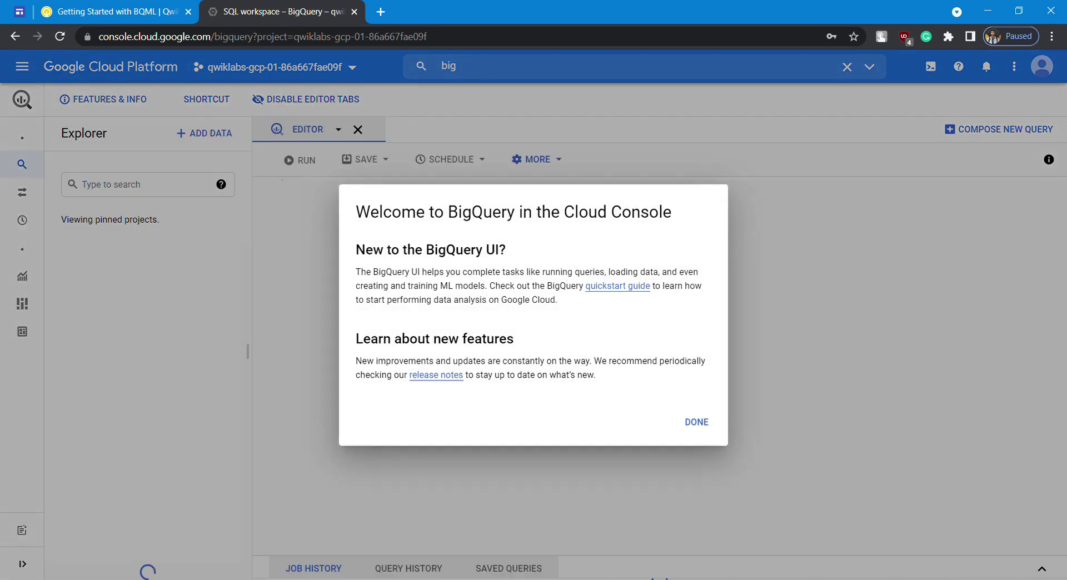
pyautogui.click(695, 424)
# - Read the lab's dataset instructions and open the Create dataset form for the project in BigQuery
pyautogui.click(144, 11)
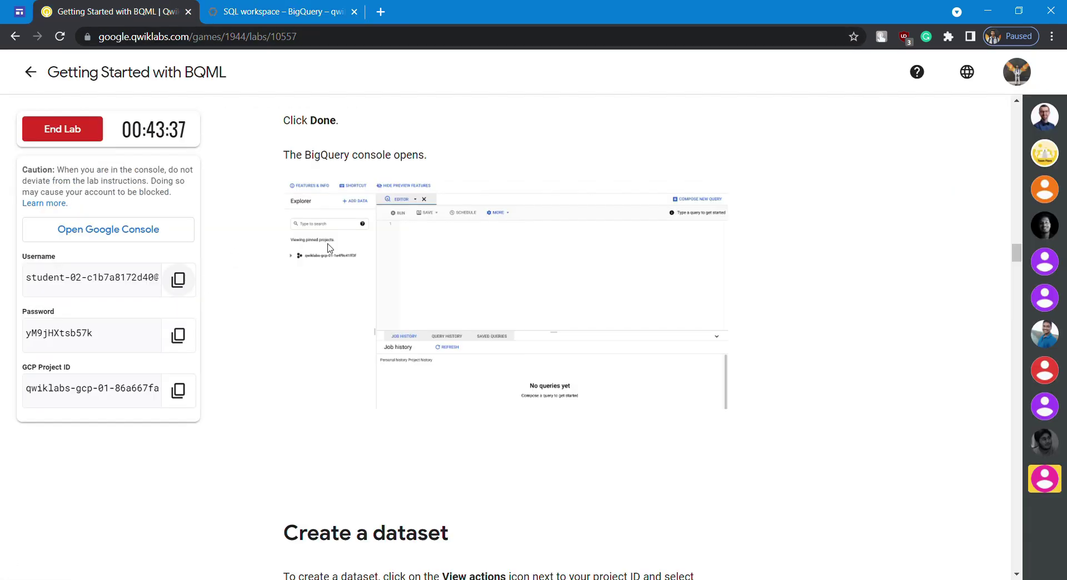
pyautogui.scroll(-1, 310, 254)
pyautogui.scroll(-6, 310, 254)
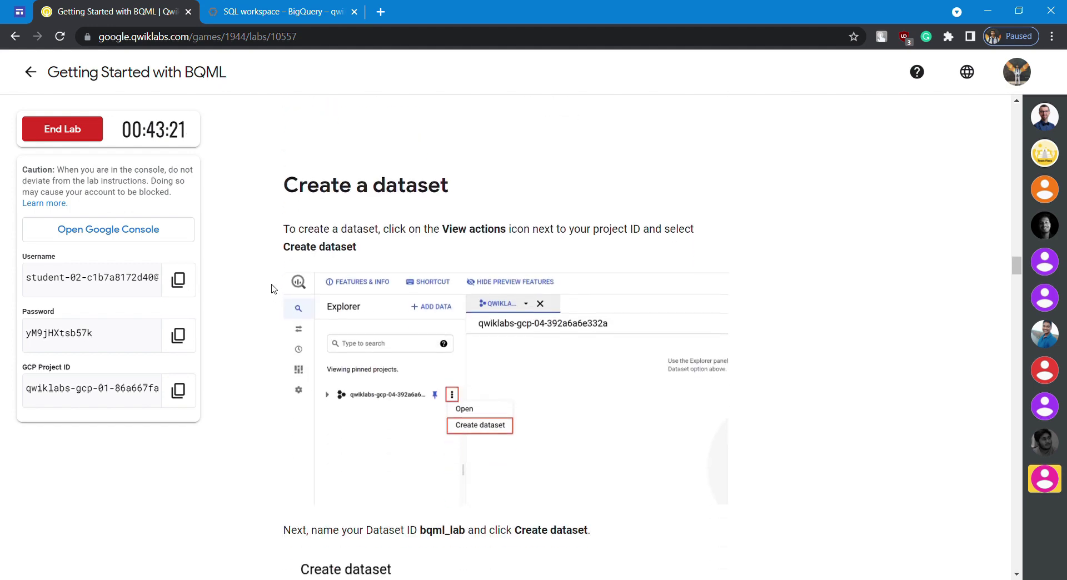
pyautogui.hotkey('ctrl', 'Tab')
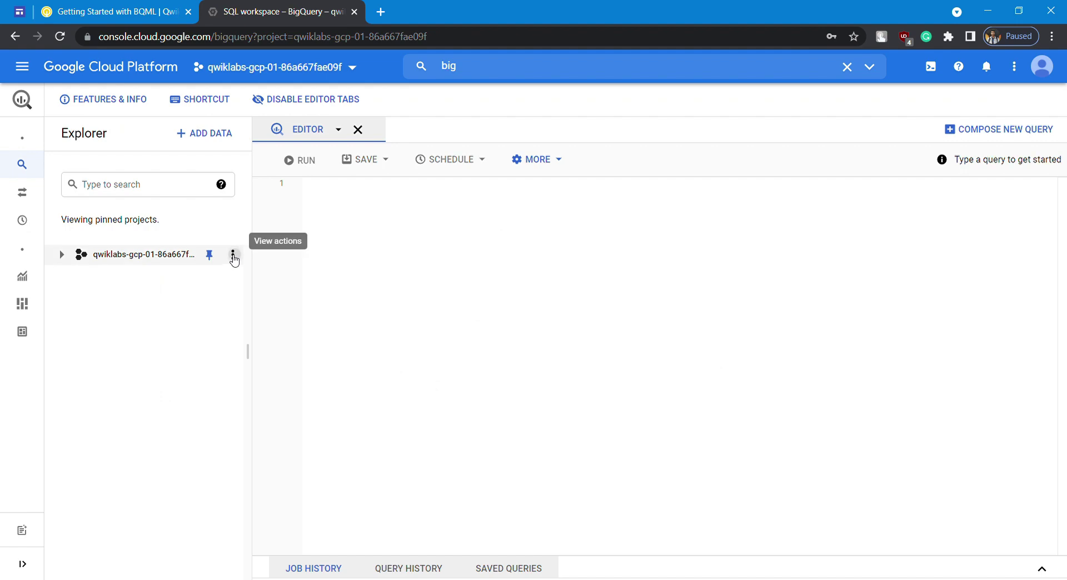
pyautogui.click(233, 254)
pyautogui.click(271, 300)
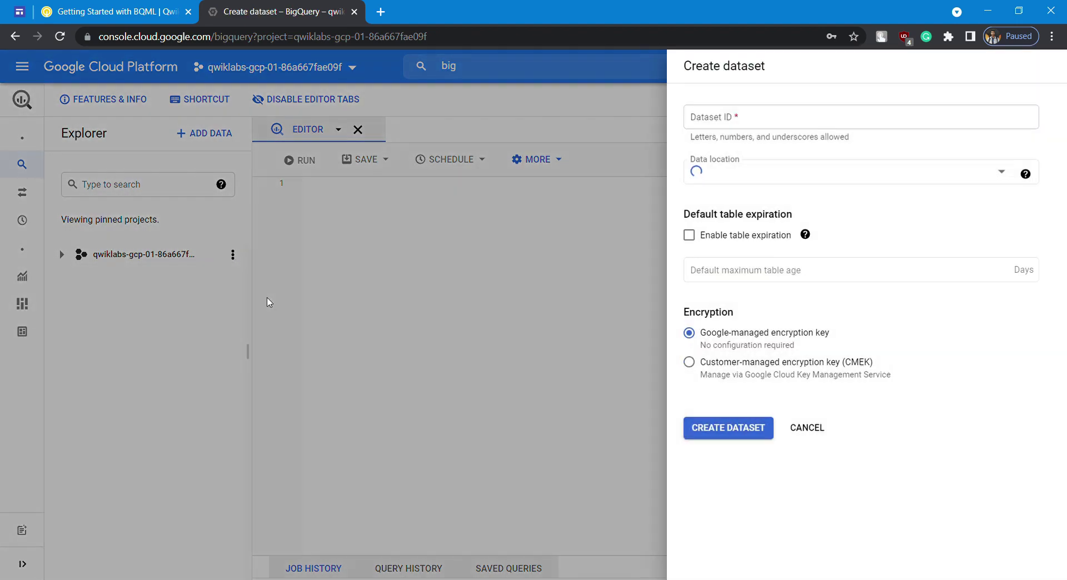
# - Copy the dataset ID bqml_lab from the lab instructions and create the dataset with the default settings
pyautogui.click(145, 10)
pyautogui.scroll(-4, 254, 342)
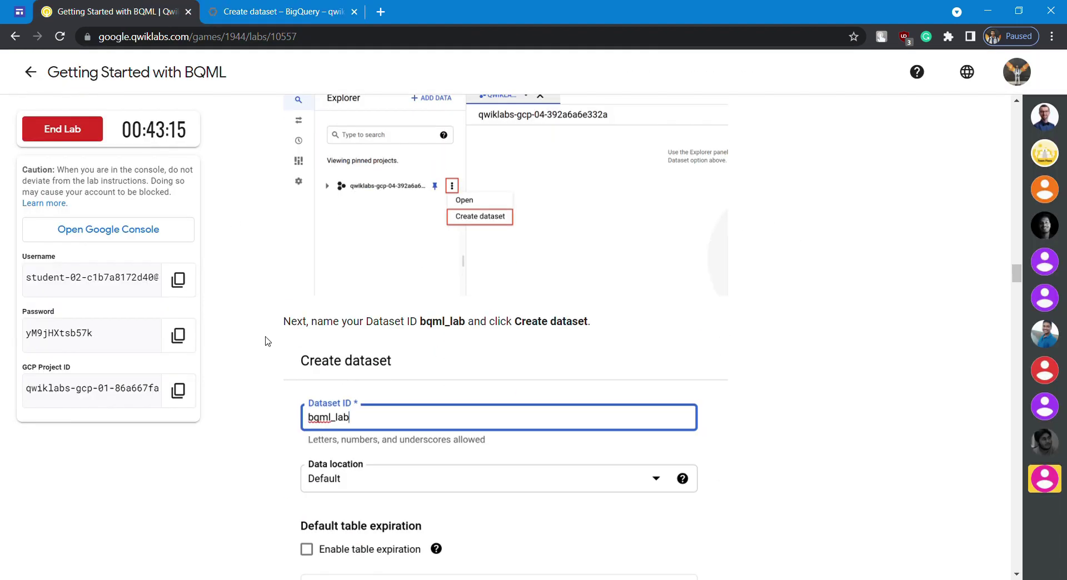
pyautogui.moveTo(424, 326); pyautogui.dragTo(469, 332)
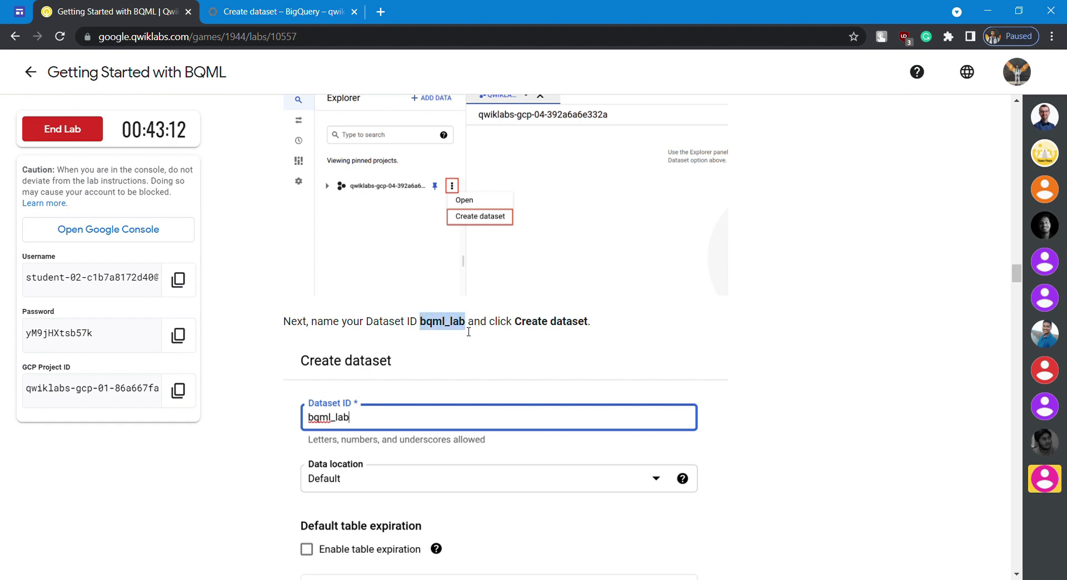
pyautogui.click(267, 381)
pyautogui.scroll(-4, 267, 382)
pyautogui.hotkey('ctrl', 'Tab')
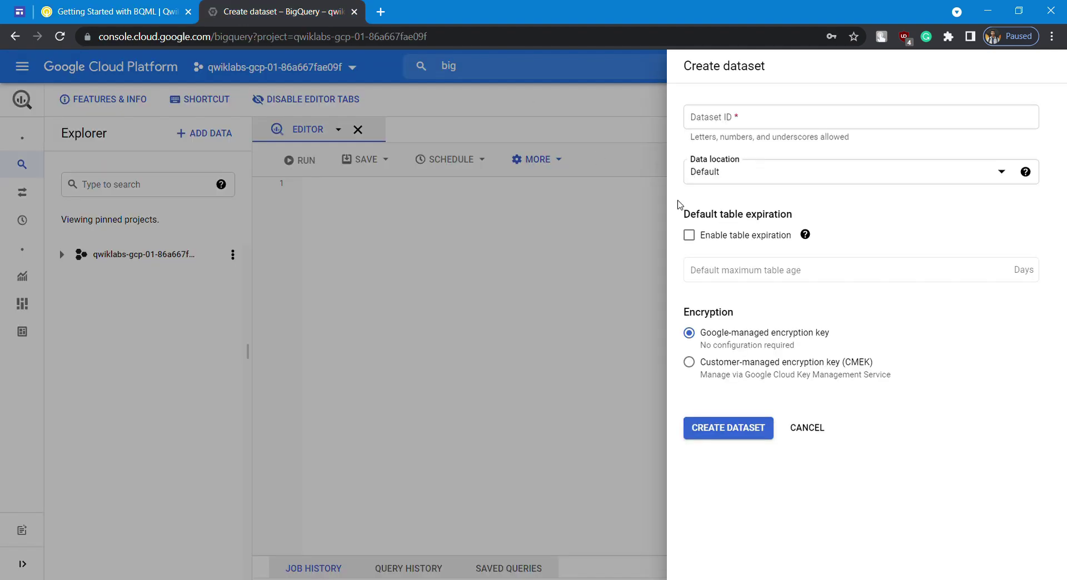
pyautogui.click(724, 117)
pyautogui.hotkey('ctrl', 'v')
pyautogui.click(695, 430)
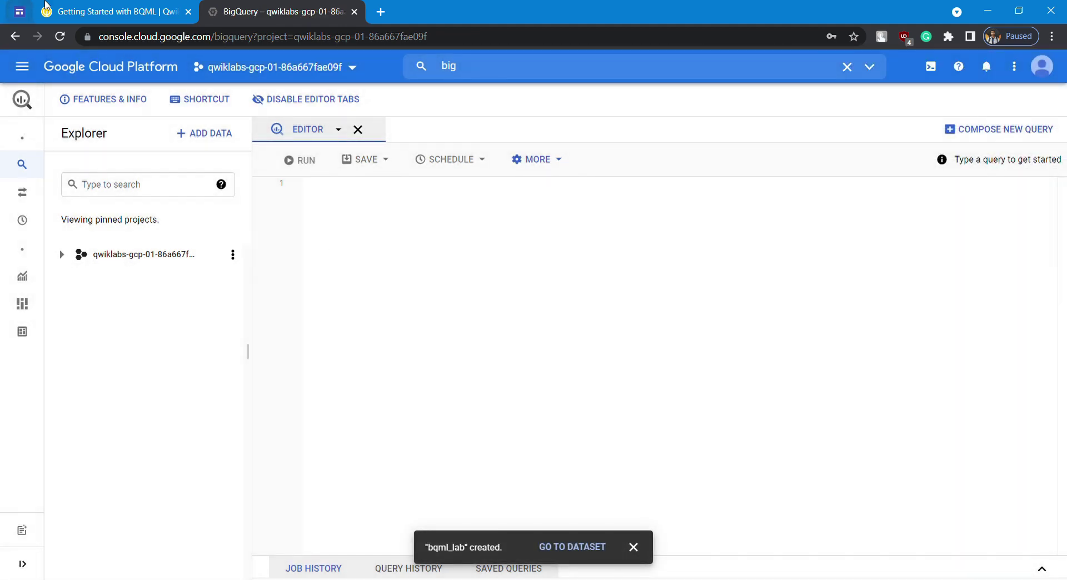
# - Return to the lab page and check the progress of the "Create a BigQuery dataset" task
pyautogui.click(47, 7)
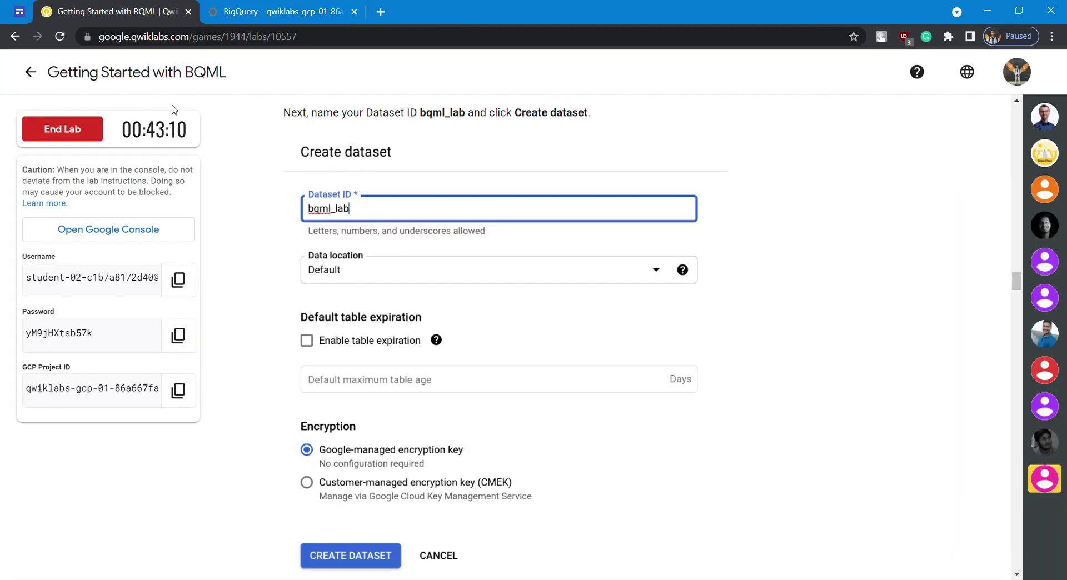
pyautogui.scroll(-4, 250, 280)
pyautogui.scroll(6, 270, 279)
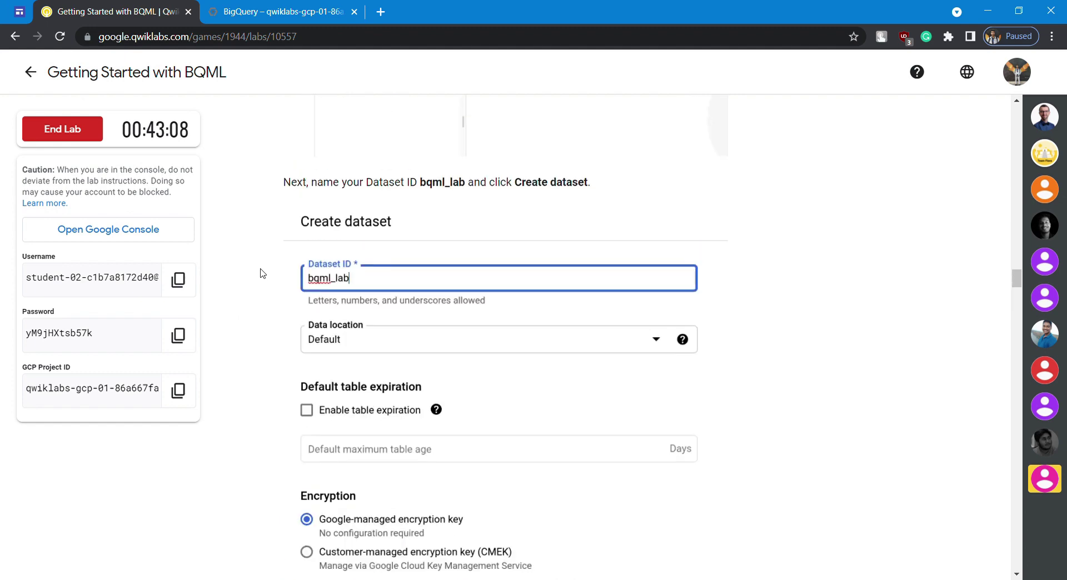
pyautogui.scroll(-10, 260, 274)
pyautogui.click(227, 7)
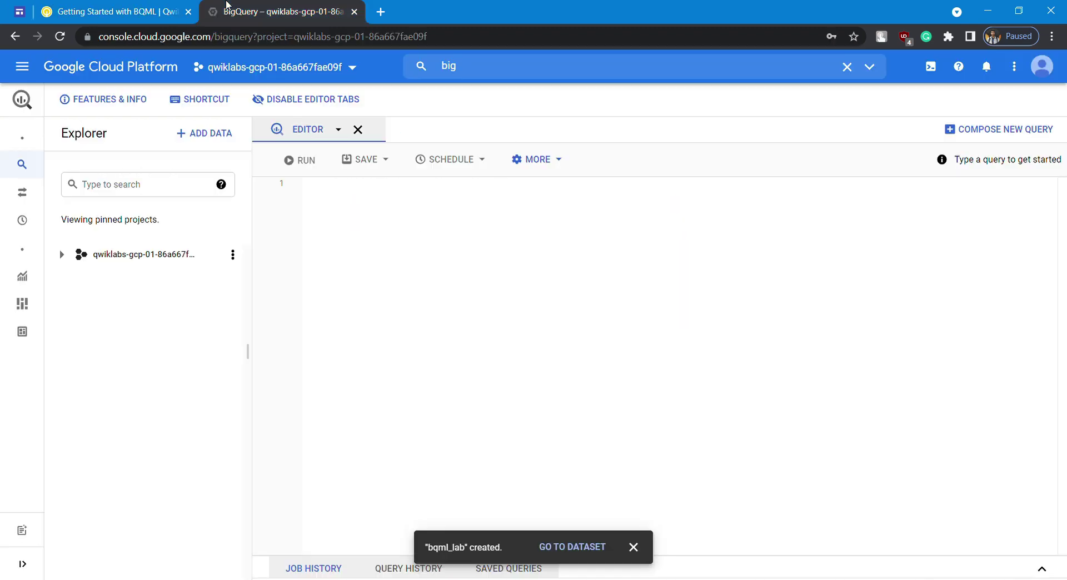
pyautogui.click(174, 7)
pyautogui.click(320, 7)
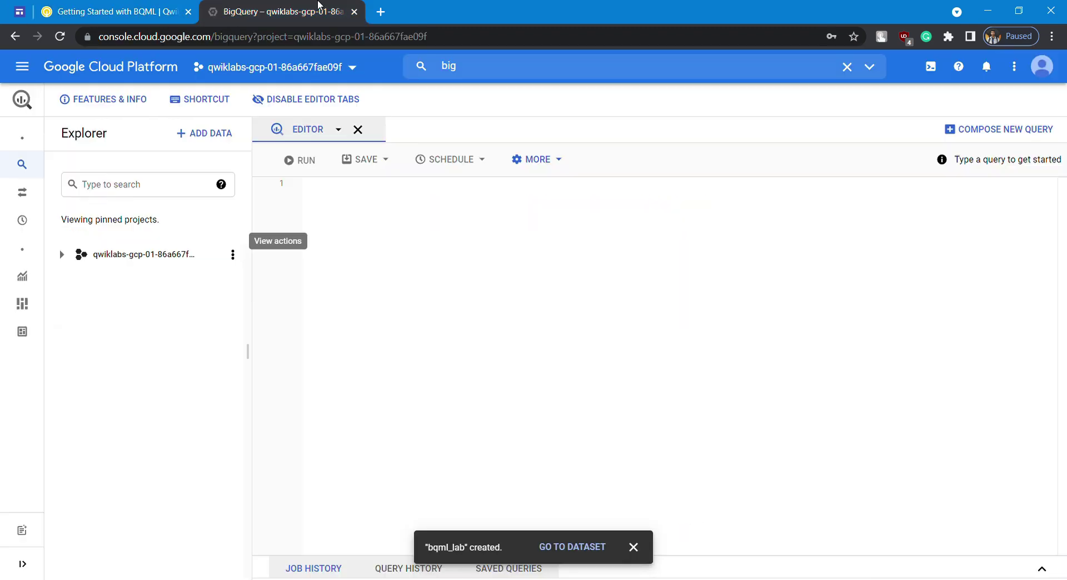
pyautogui.click(139, 7)
pyautogui.click(410, 298)
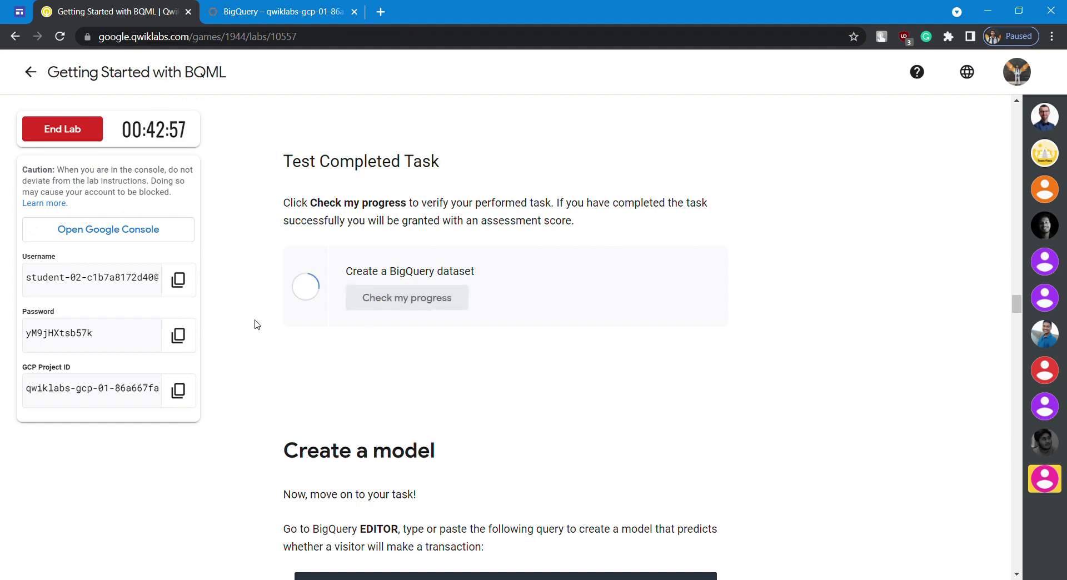
# - Enter the lab's CREATE OR REPLACE MODEL query for bqml_lab.sample_model in the BigQuery editor, run it, and dismiss the dataset notification
pyautogui.scroll(-3, 254, 322)
pyautogui.scroll(-3, 251, 321)
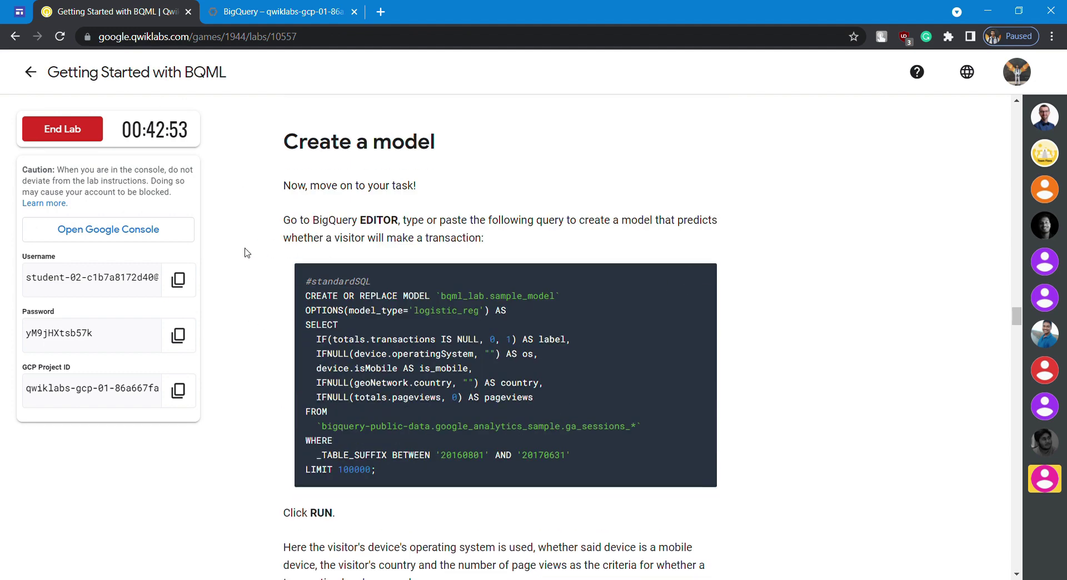
pyautogui.scroll(-3, 246, 253)
pyautogui.hotkey('ctrl', 'Tab')
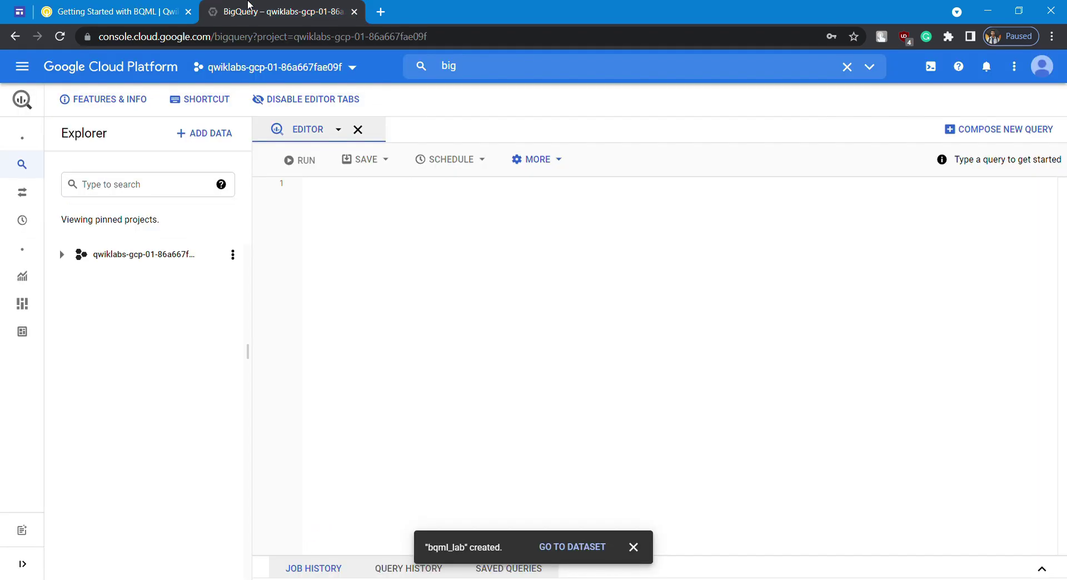
pyautogui.click(354, 268)
pyautogui.write('#standardSQL CREATE OR REPLACE MODEL `bqml_lab.sample_model` OPTIONS(model_type=\'logistic_reg\') AS SELECT   IF(totals.transactions IS NULL, 0, 1) AS label,   IFNULL(device.operatingSystem, "") AS os,   device.isMobile AS is_mobile,   IFNULL(geoNetwork.country, "") AS country,   IFNULL(totals.pageviews, 0) AS pageviews FROM   `bigquery-public-data.google_analytics_sample.ga_sessions_*` WHERE   _TABLE_SUFFIX BETWEEN \'20160801\' AND \'20170631\' LIMIT 100000;')
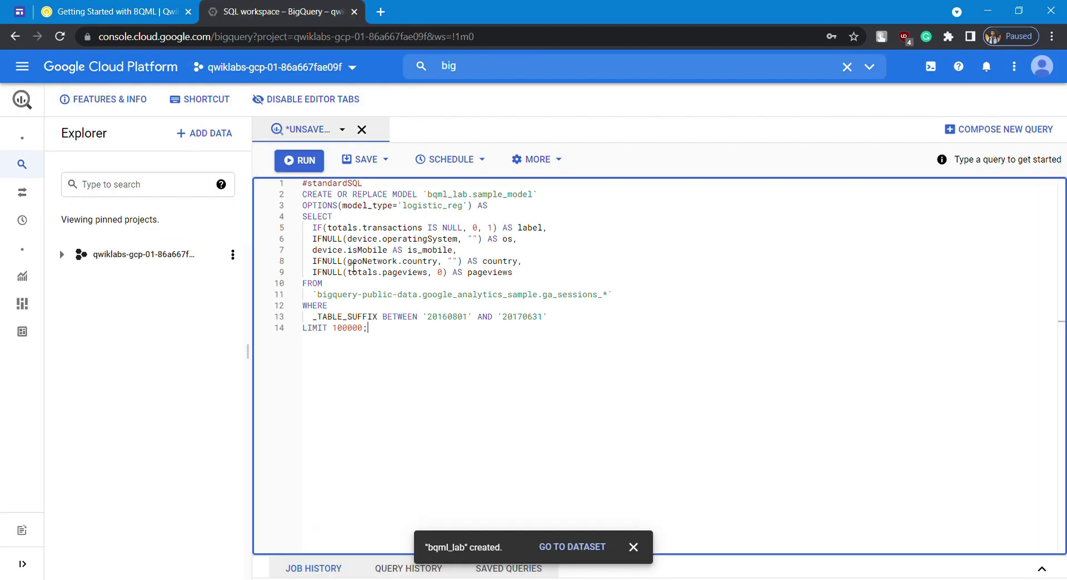
pyautogui.click(303, 161)
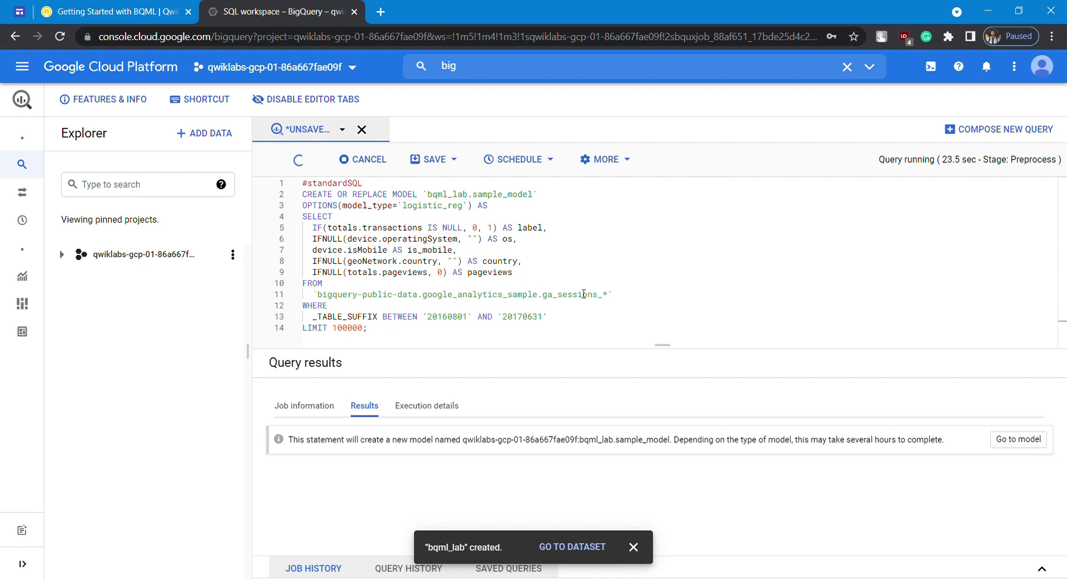
pyautogui.click(634, 548)
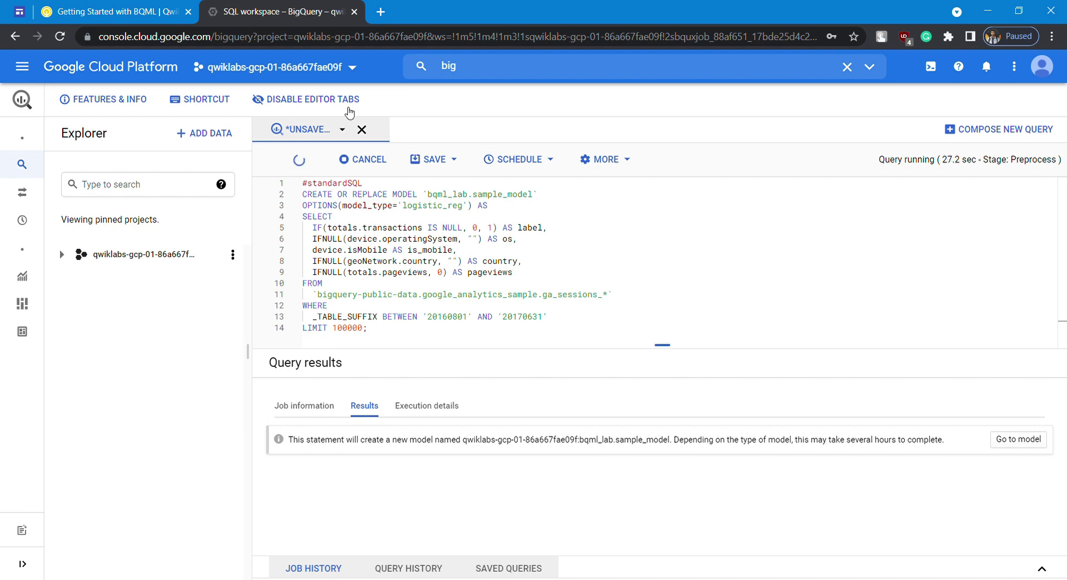
# - Check the running query and read the lab's explanation of the model query down to its progress check
pyautogui.click(128, 12)
pyautogui.scroll(-5, 239, 328)
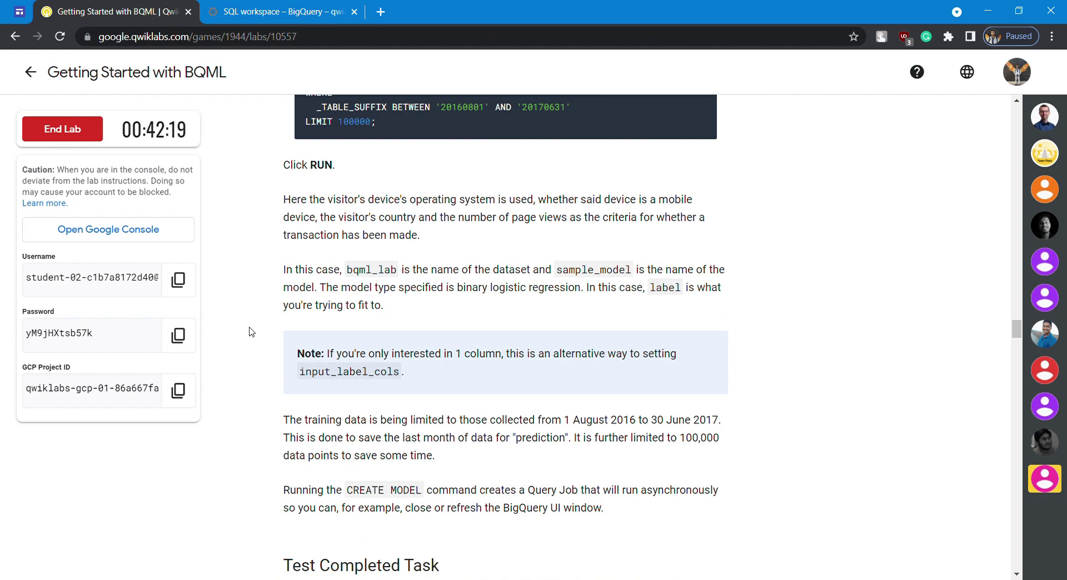
pyautogui.scroll(-5, 251, 332)
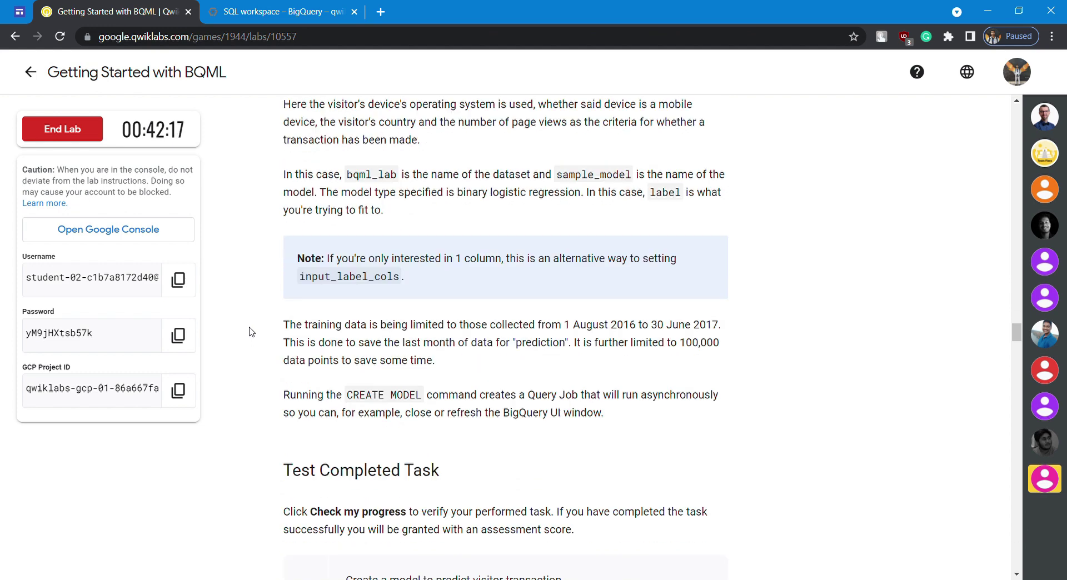
pyautogui.hotkey('ctrl', 'Tab')
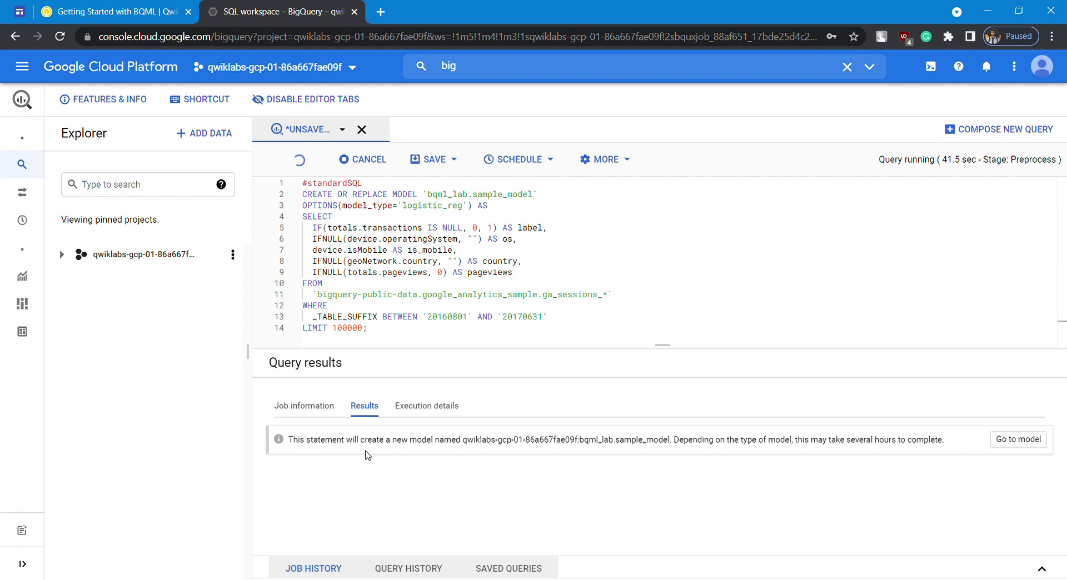
pyautogui.click(120, 10)
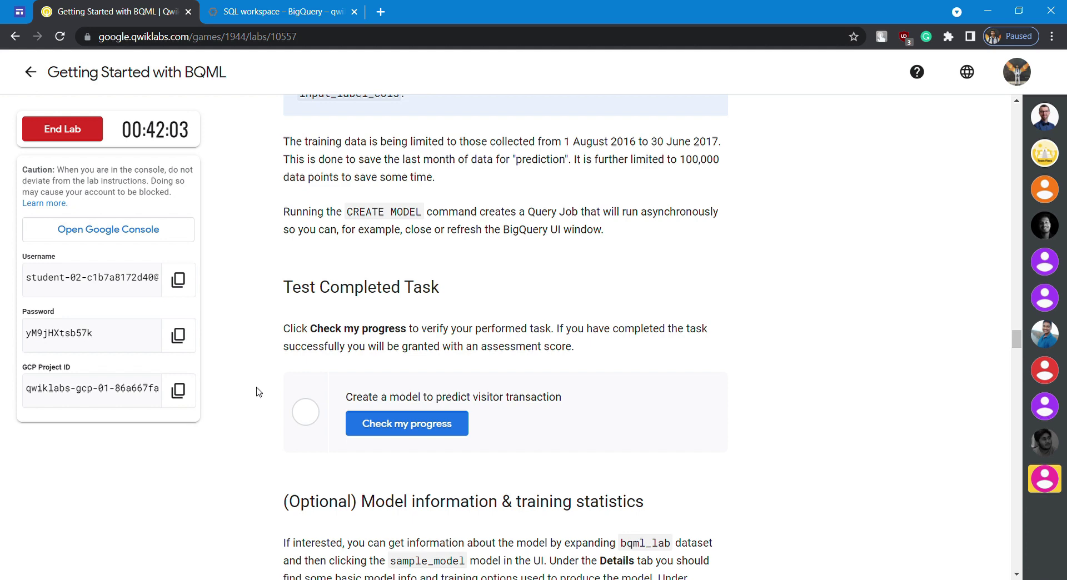
pyautogui.scroll(5, 258, 392)
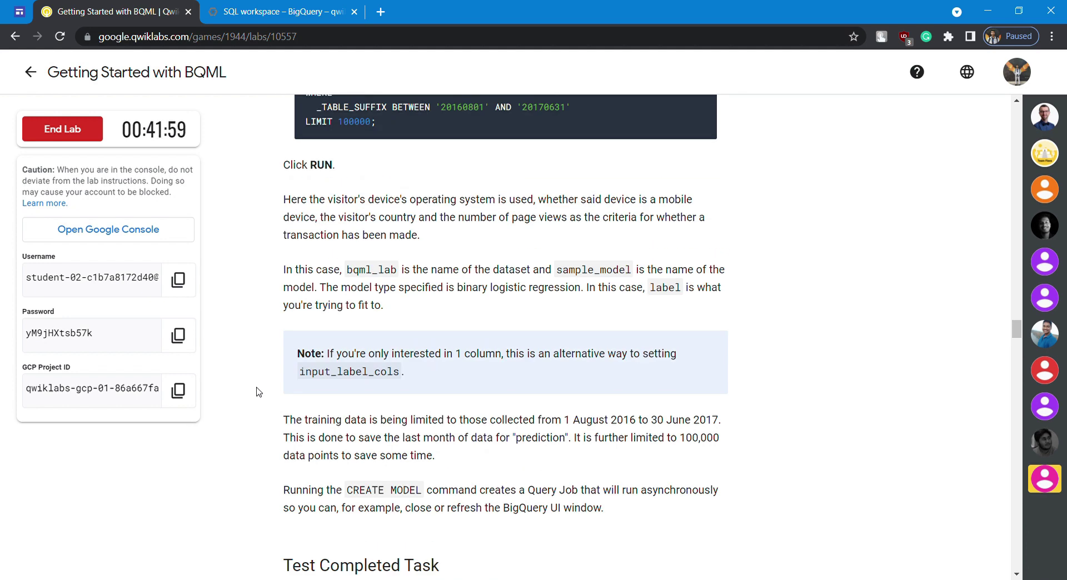
pyautogui.scroll(1, 258, 392)
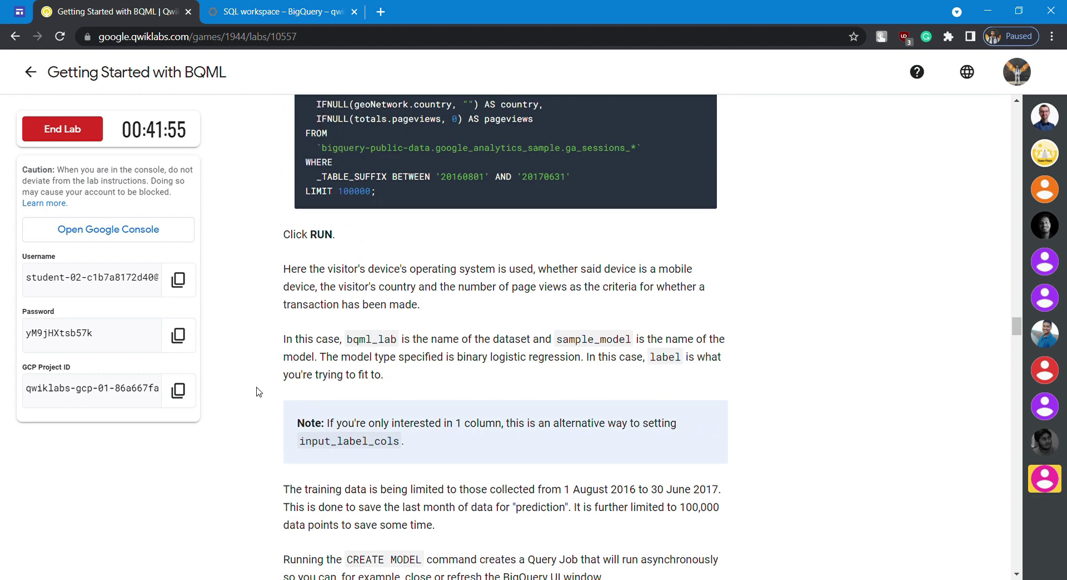
pyautogui.scroll(-1, 258, 392)
pyautogui.scroll(-3, 257, 392)
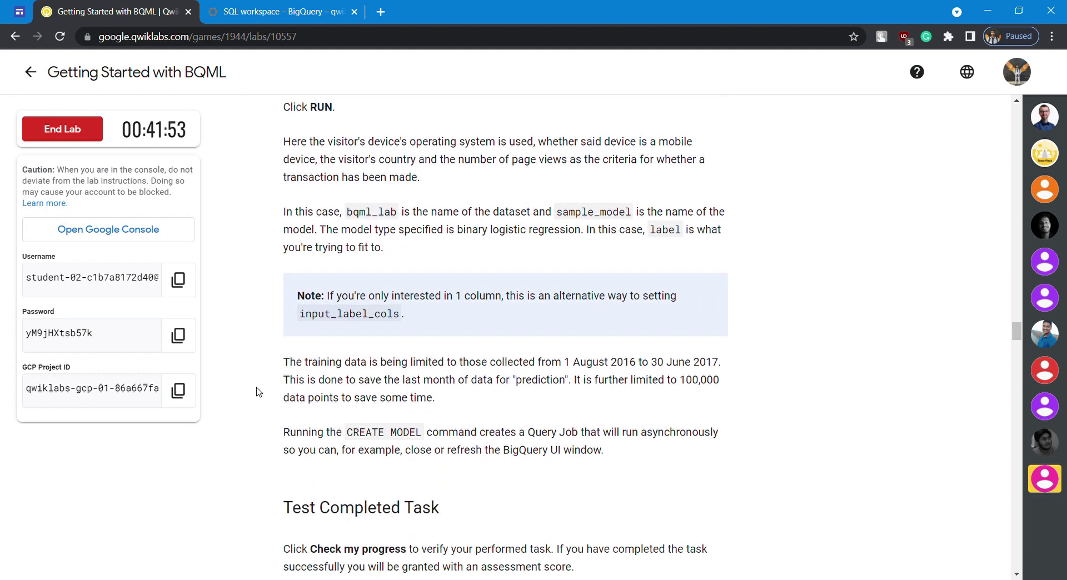
pyautogui.scroll(-2, 258, 392)
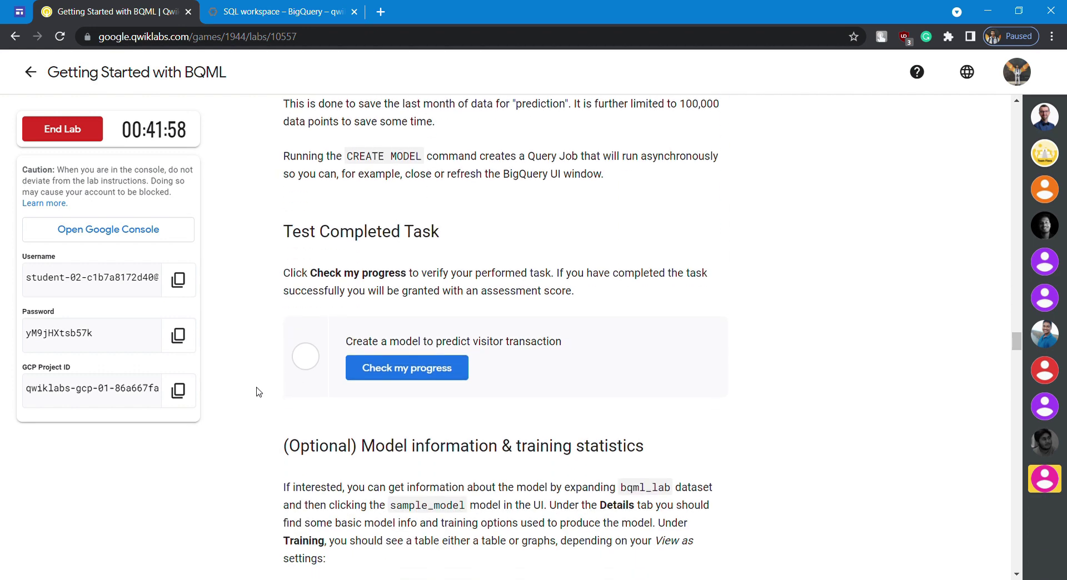
# - Switch to BigQuery and examine the running query's job information, results and execution details
pyautogui.hotkey('ctrl', 'Tab')
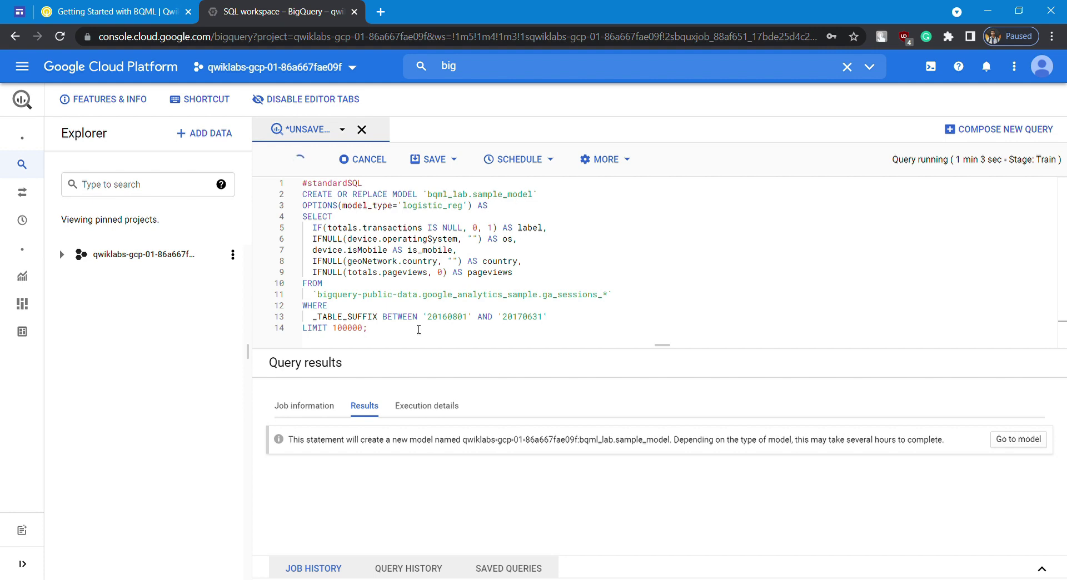
pyautogui.click(327, 407)
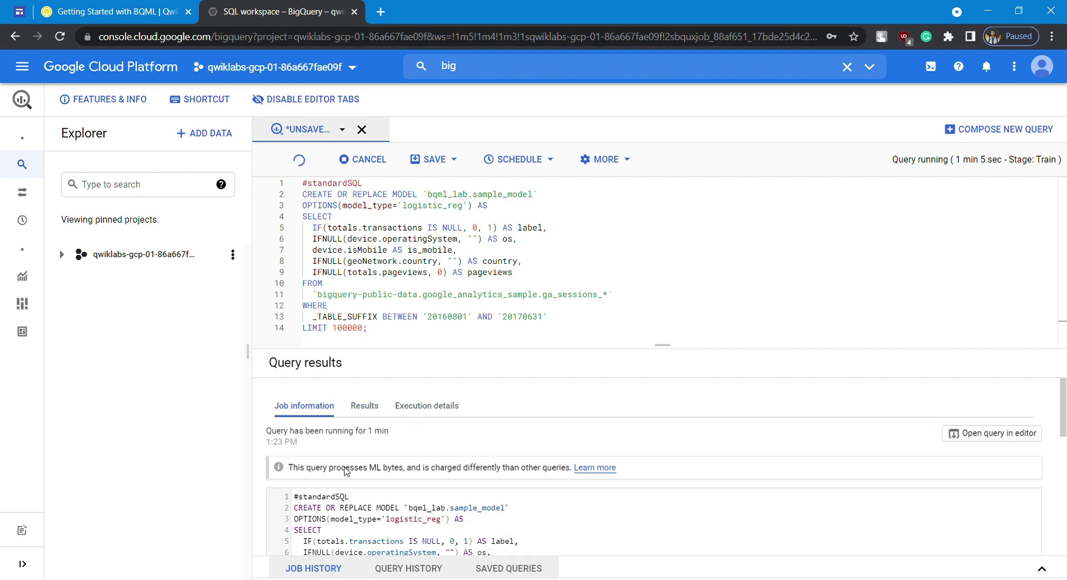
pyautogui.scroll(-10, 345, 472)
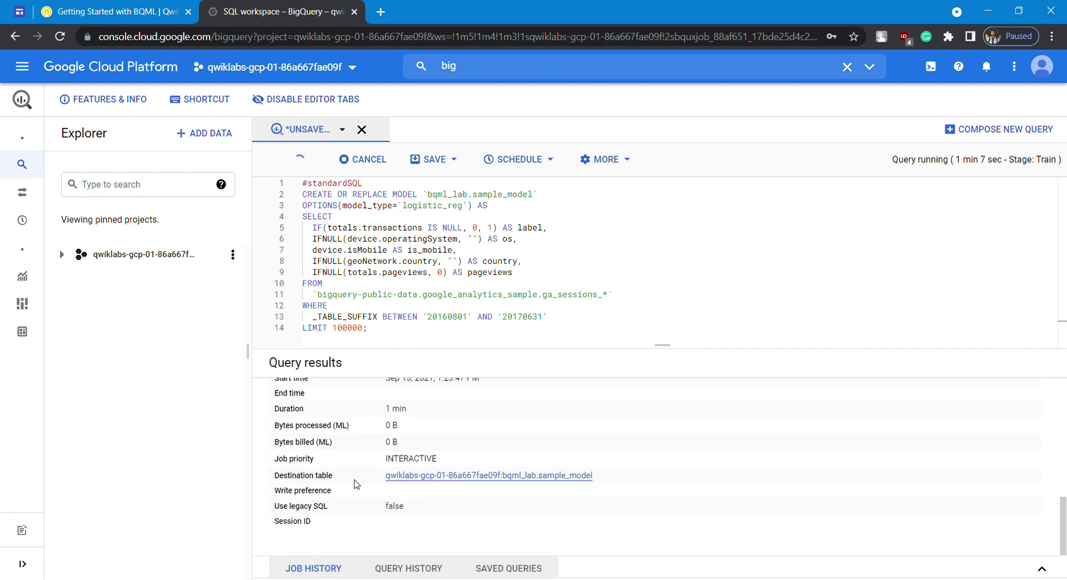
pyautogui.scroll(10, 356, 484)
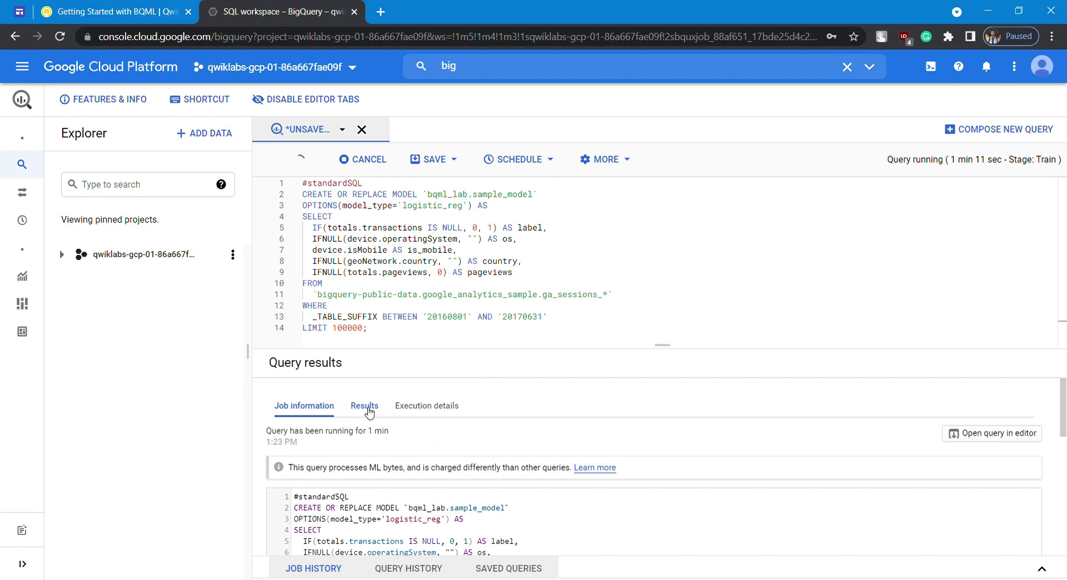
pyautogui.click(368, 411)
pyautogui.click(422, 410)
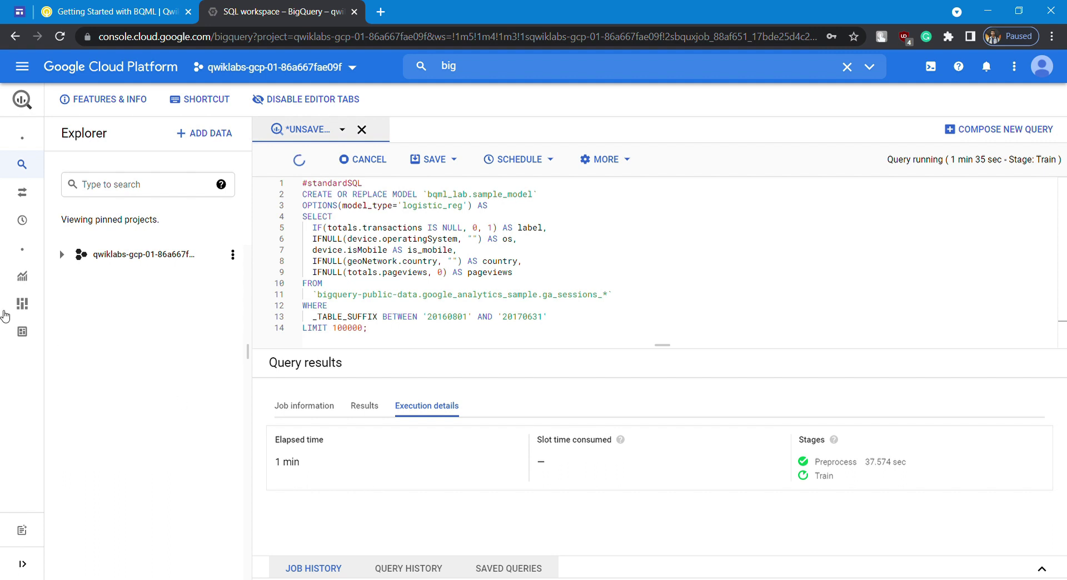
# - Expand the project, the bqml_lab dataset and its models in the Explorer to reveal the dataset's contents
pyautogui.click(61, 254)
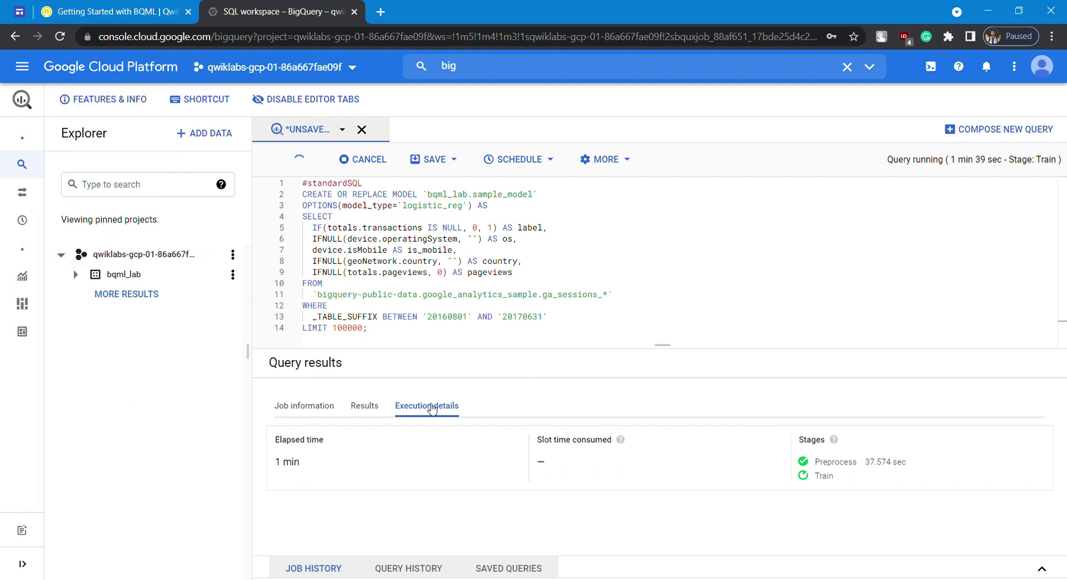
pyautogui.click(73, 275)
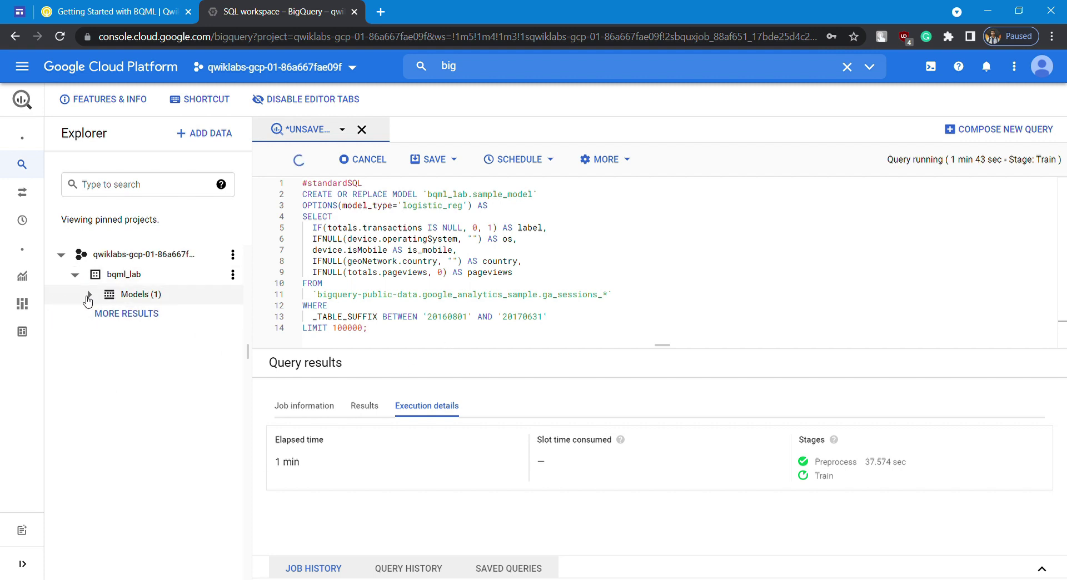
pyautogui.click(89, 294)
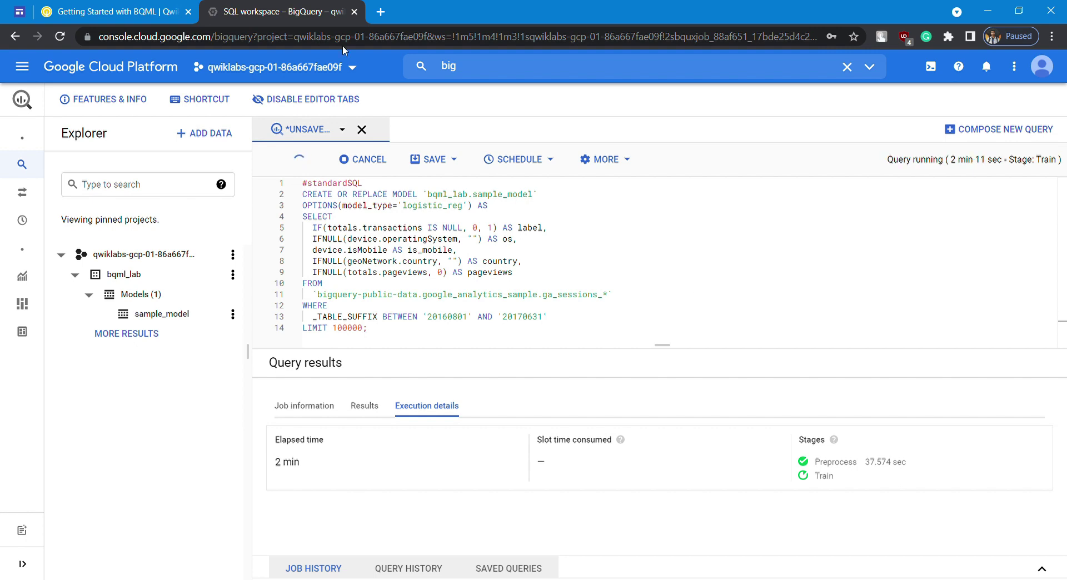
# - Return to the lab page and read ahead through the model information and "Evaluate the model" sections
pyautogui.click(144, 9)
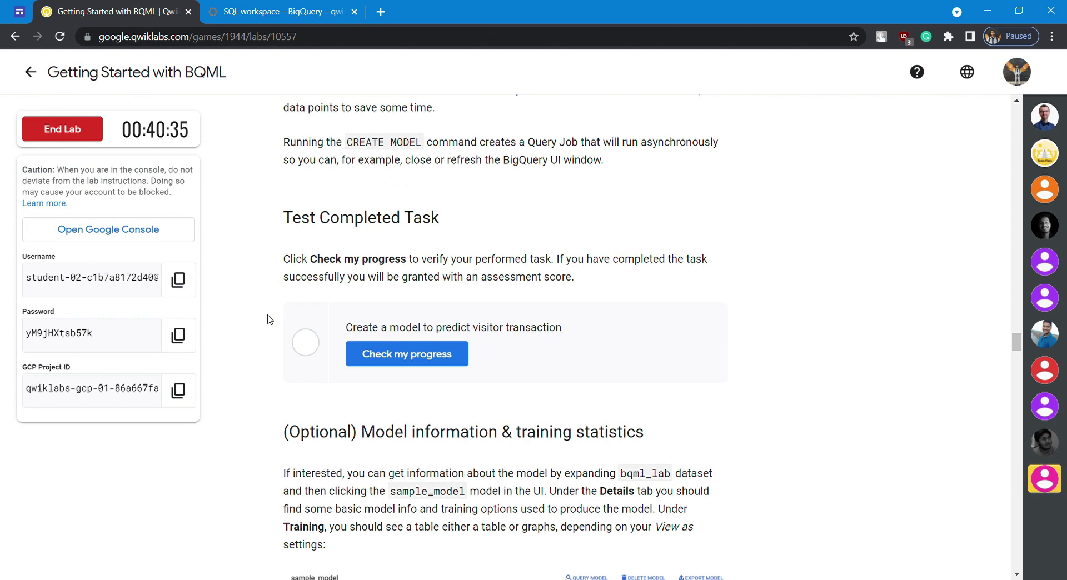
pyautogui.scroll(-3, 269, 320)
pyautogui.scroll(-3, 250, 325)
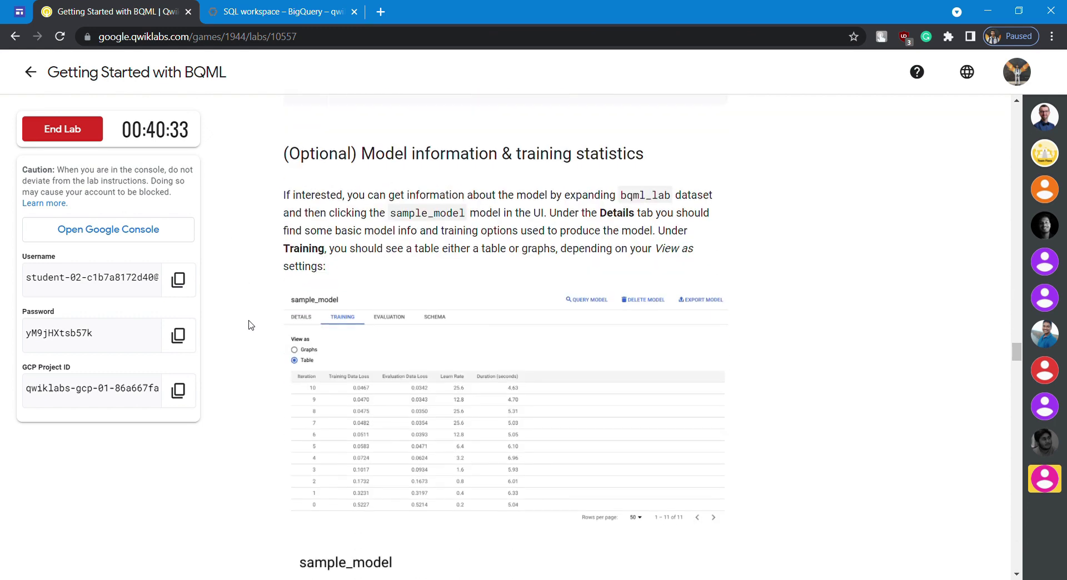
pyautogui.scroll(-12, 249, 325)
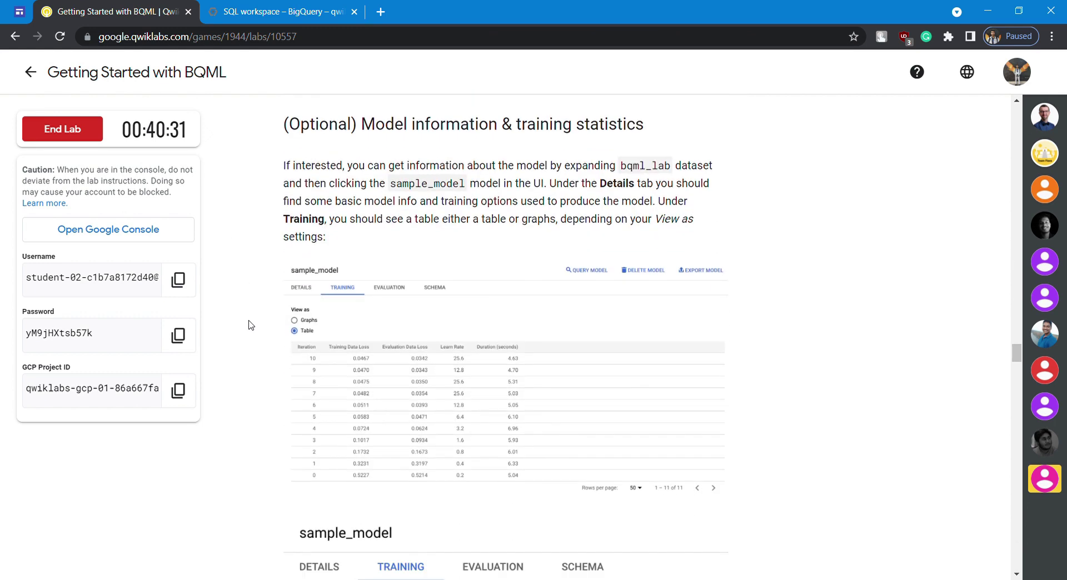
pyautogui.scroll(-4, 249, 325)
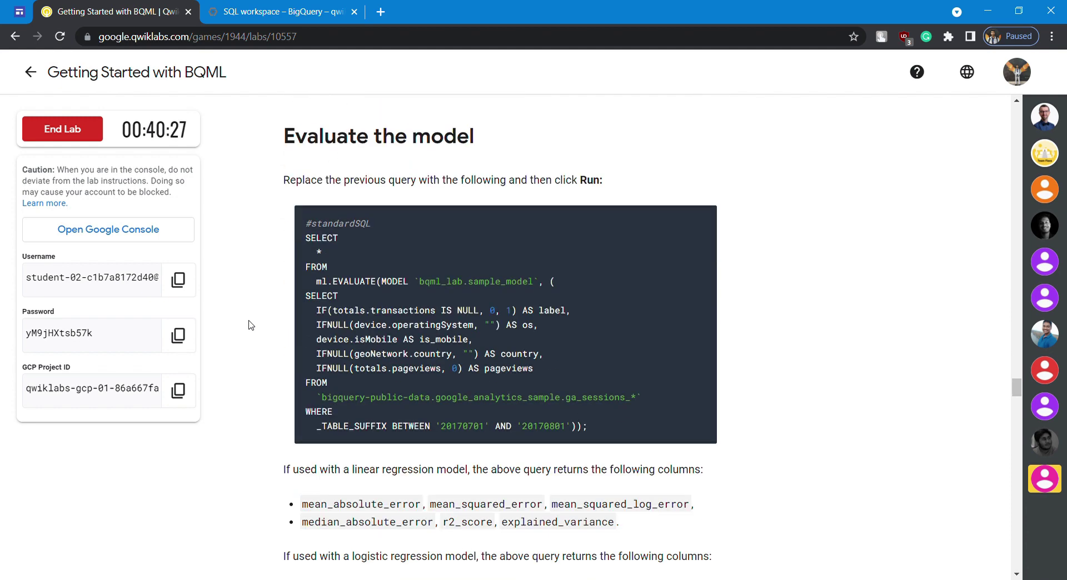
pyautogui.scroll(15, 249, 325)
pyautogui.scroll(-3, 249, 325)
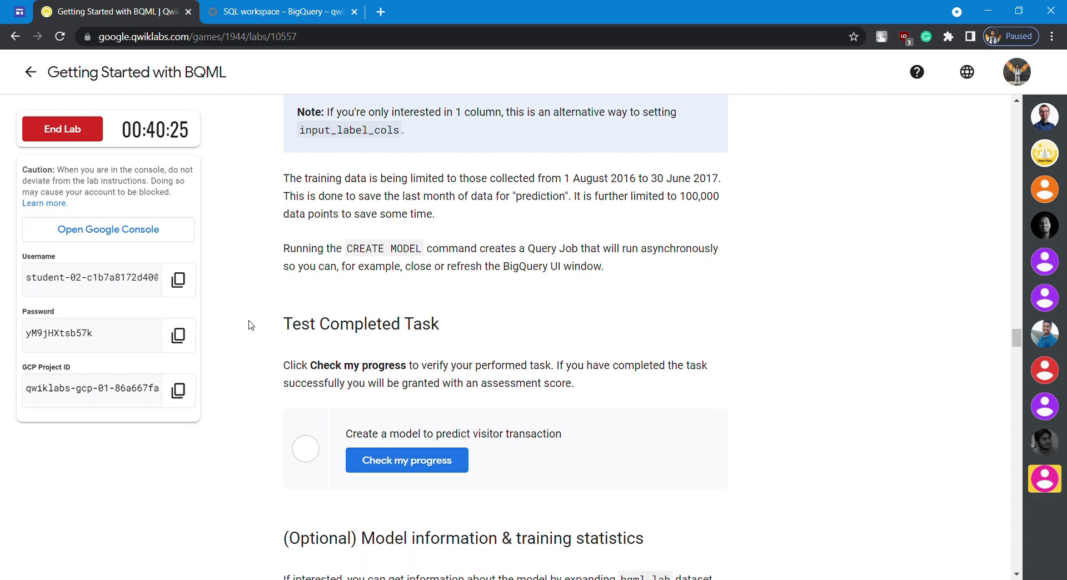
# - Look at the model query's status in BigQuery and check the lab progress of "Create a model to predict visitor transaction"
pyautogui.click(281, 12)
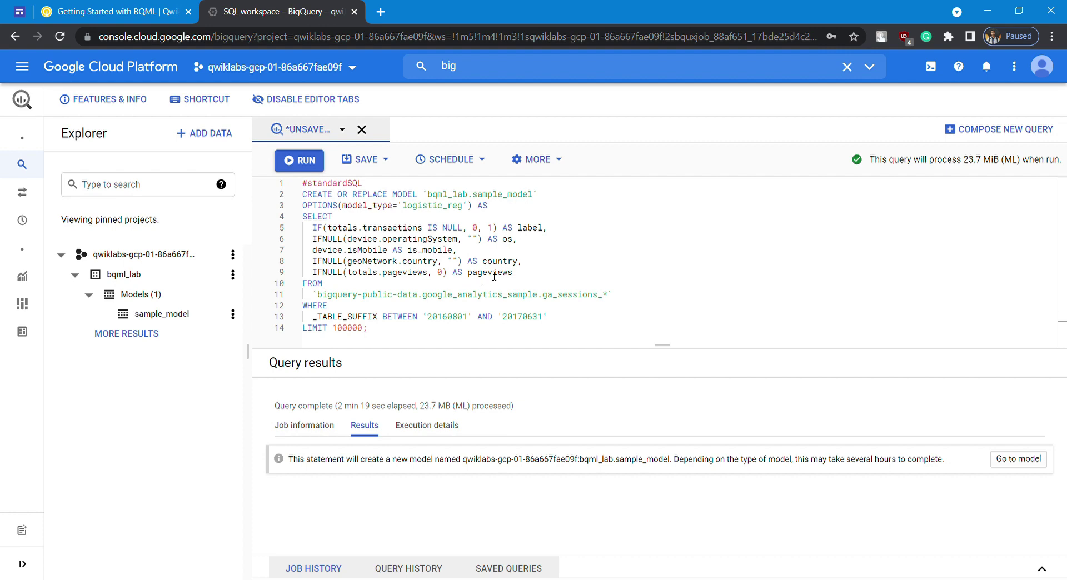
pyautogui.click(161, 11)
pyautogui.click(392, 354)
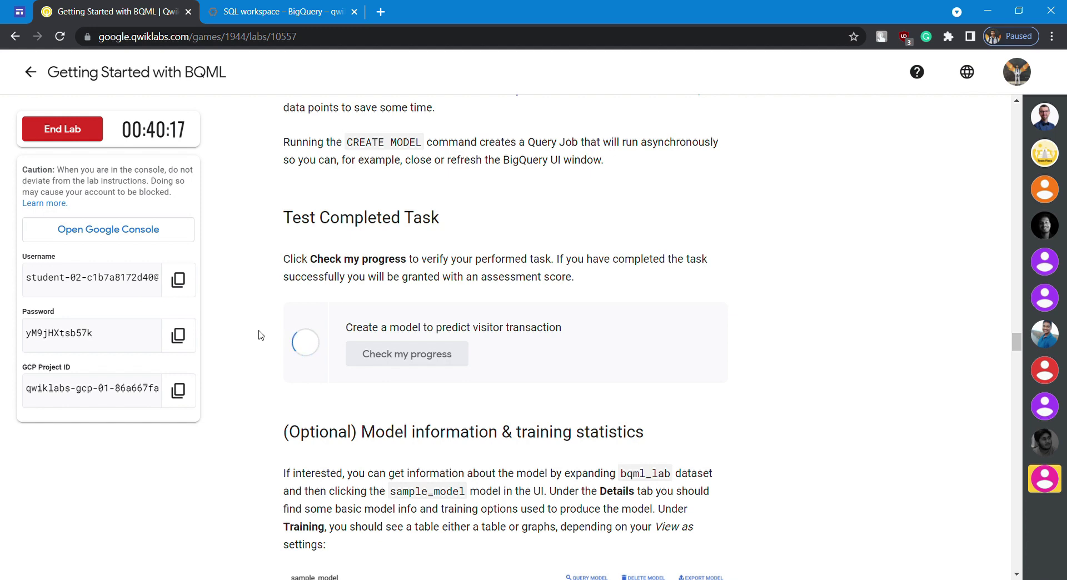
# - Copy the lab's ml.EVALUATE query, replace the previous query in the BigQuery editor with it, and run it
pyautogui.scroll(-4, 260, 333)
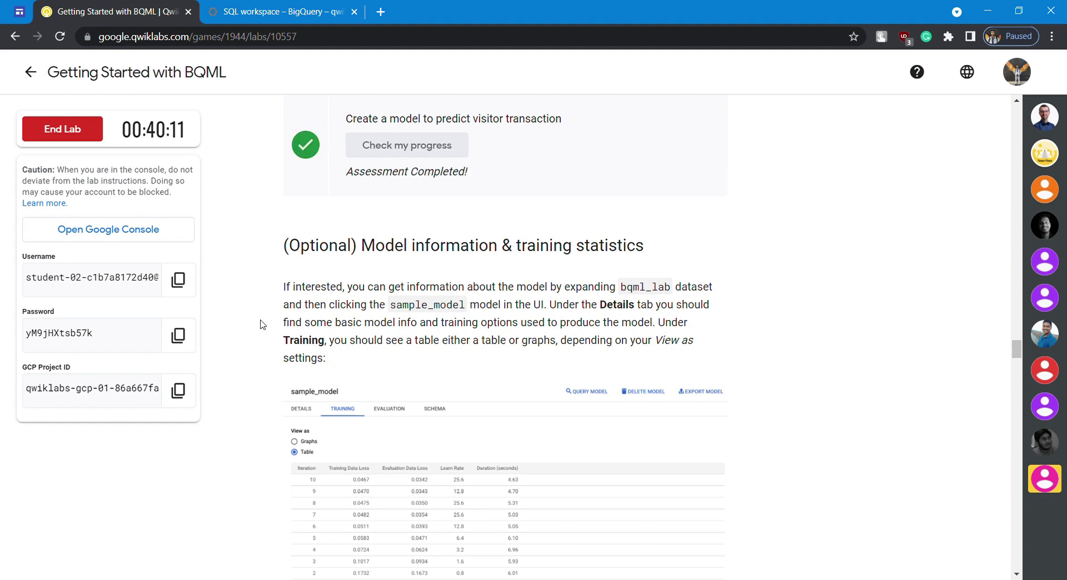
pyautogui.scroll(-15, 262, 324)
pyautogui.scroll(-4, 262, 325)
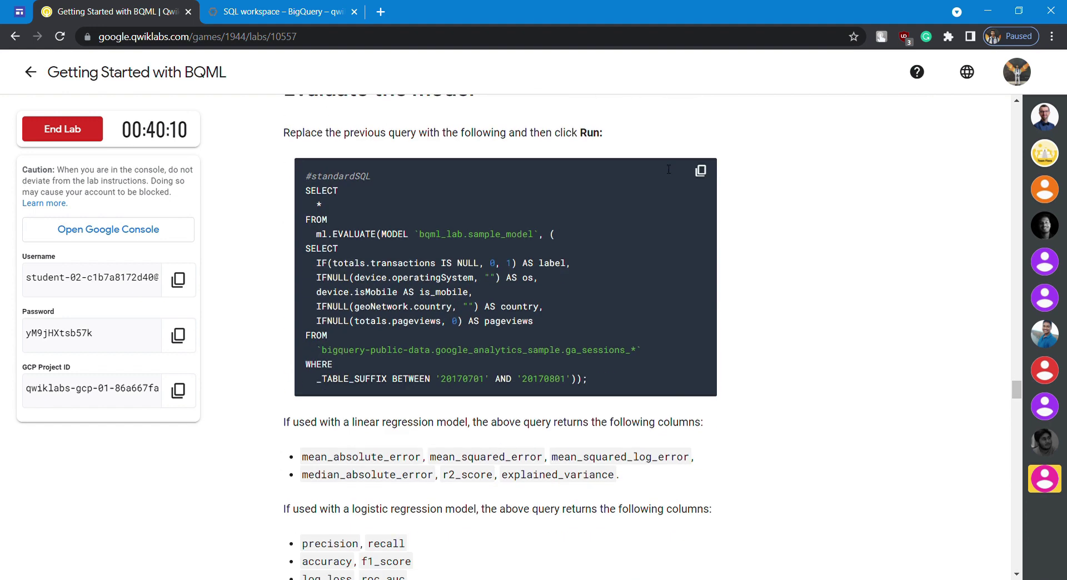
pyautogui.click(703, 170)
pyautogui.click(328, 6)
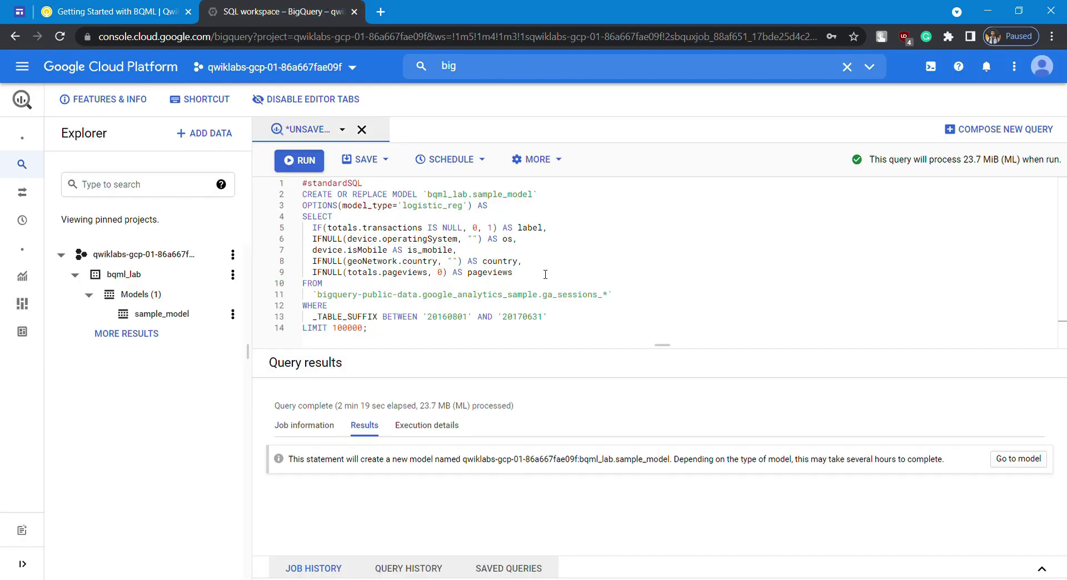
pyautogui.hotkey('ctrl', 'a')
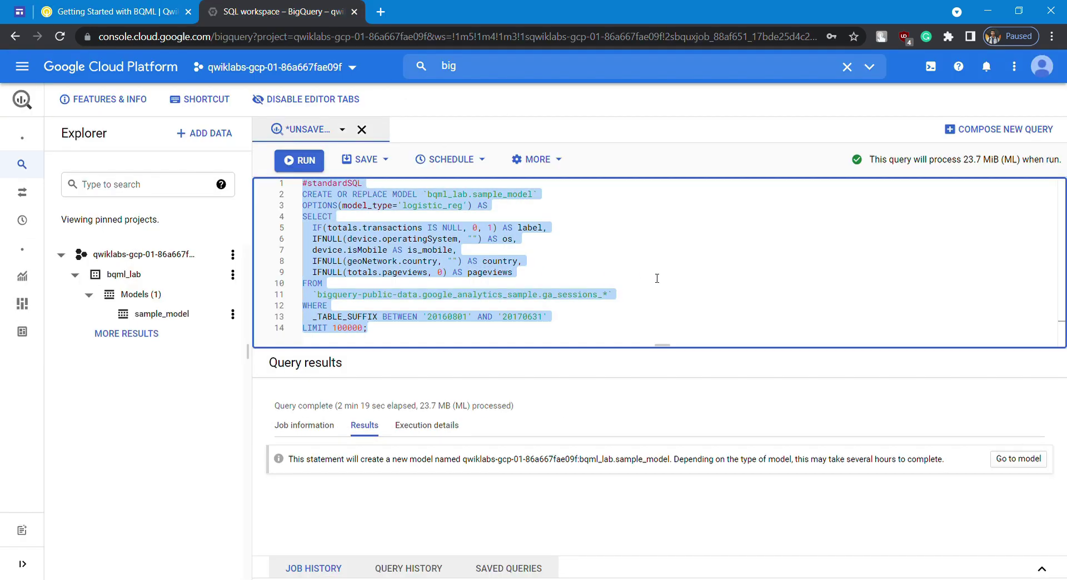
pyautogui.hotkey('ctrl', 'v')
pyautogui.hotkey('ctrl', 'Return')
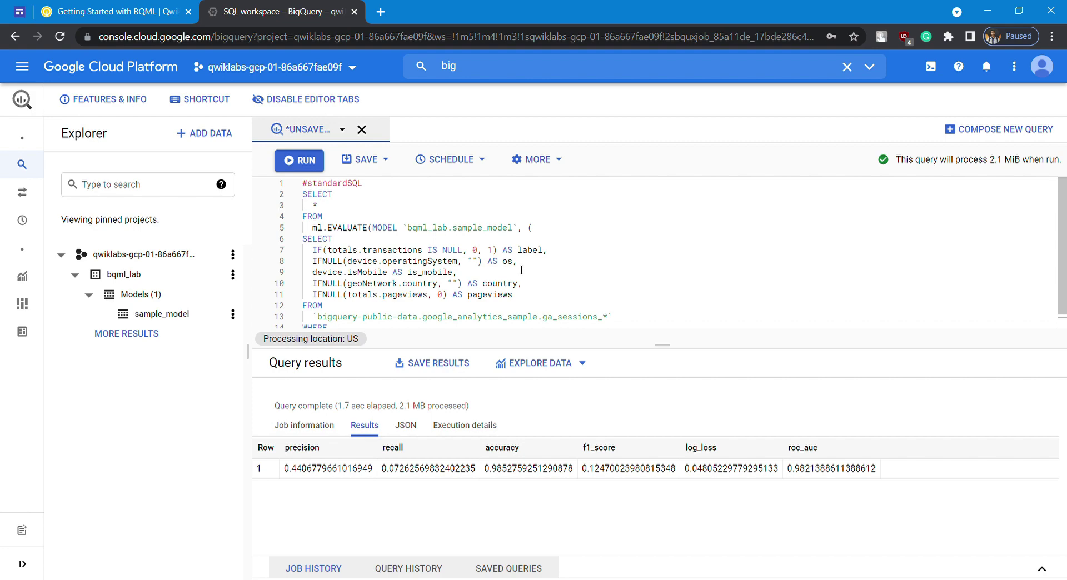
pyautogui.scroll(-1, 484, 284)
pyautogui.scroll(1, 484, 285)
# - Return to the lab page and check the progress of the "Evaluate the Model" task
pyautogui.hotkey('ctrl', 'Tab')
pyautogui.scroll(-4, 272, 291)
pyautogui.scroll(-5, 266, 282)
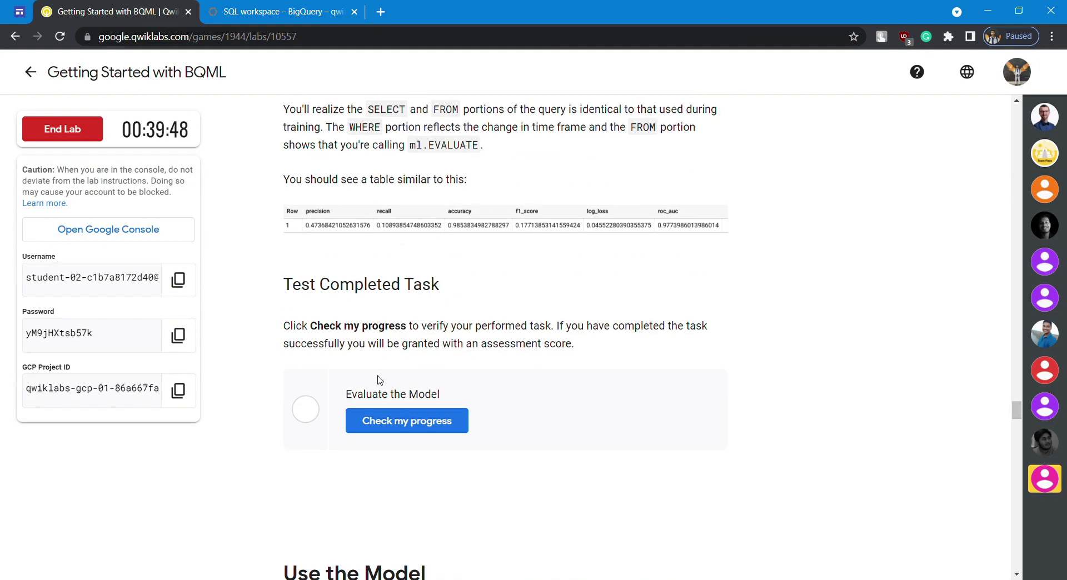
pyautogui.click(414, 423)
pyautogui.scroll(-4, 227, 302)
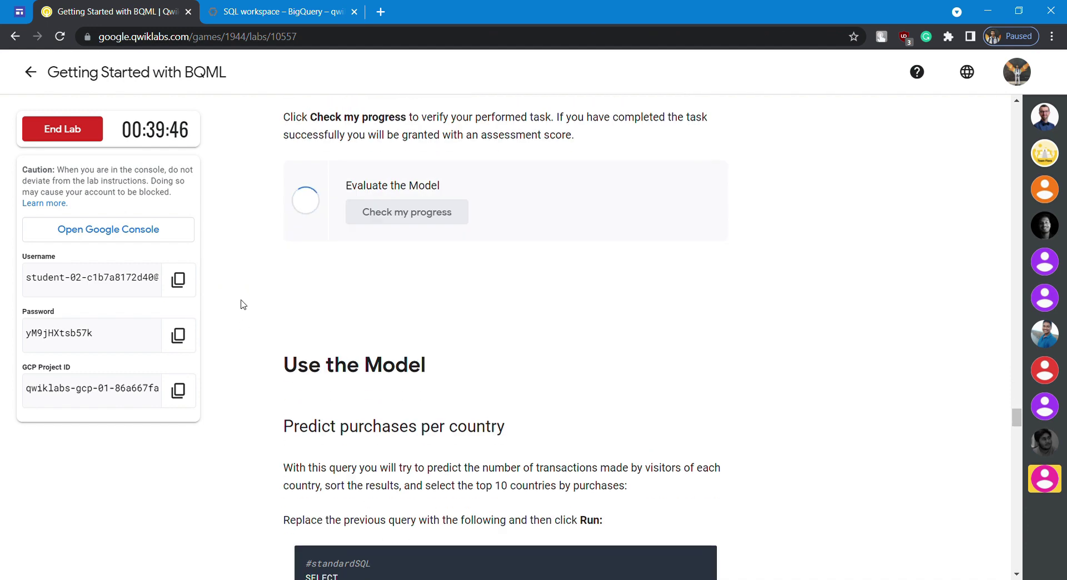
# - Copy the lab's "Predict purchases per country" ml.PREDICT query, replace the previous query in the BigQuery editor with it, and run it
pyautogui.scroll(-6, 255, 304)
pyautogui.click(706, 234)
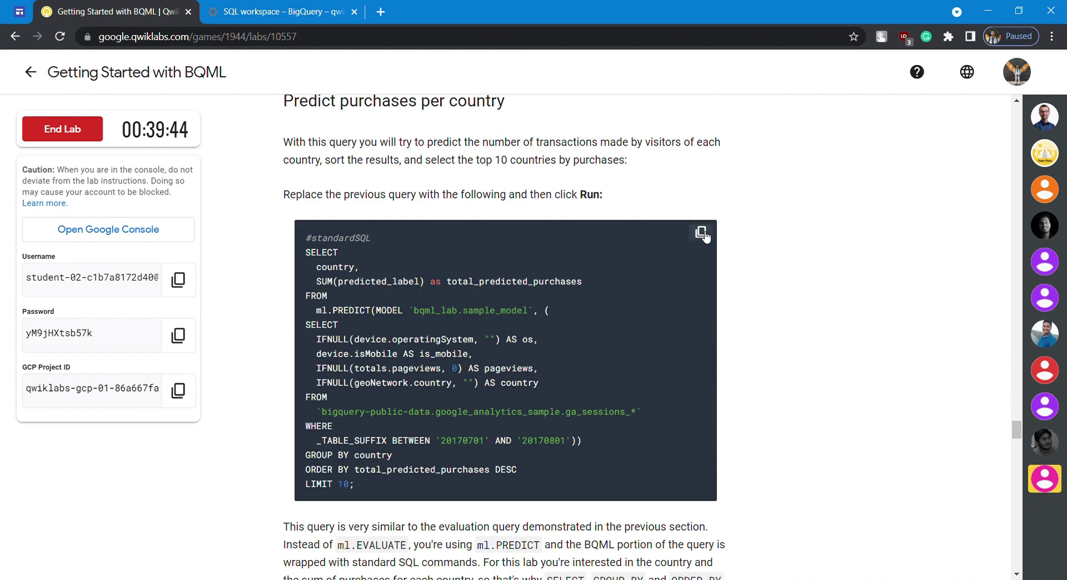
pyautogui.click(263, 7)
pyautogui.click(355, 263)
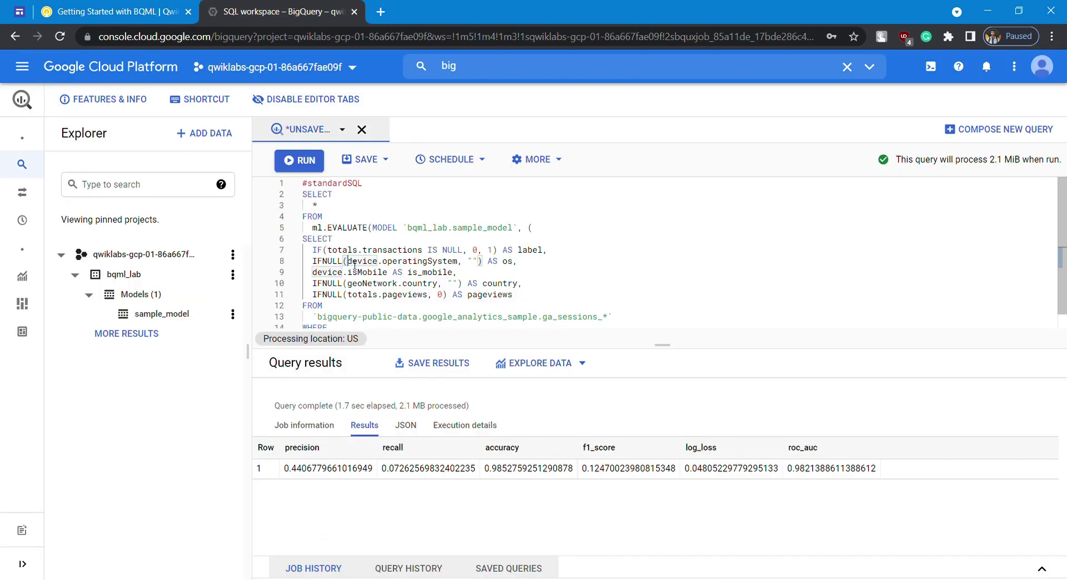
pyautogui.hotkey('ctrl', 'a')
pyautogui.hotkey('ctrl', 'v')
pyautogui.hotkey('ctrl', 'Return')
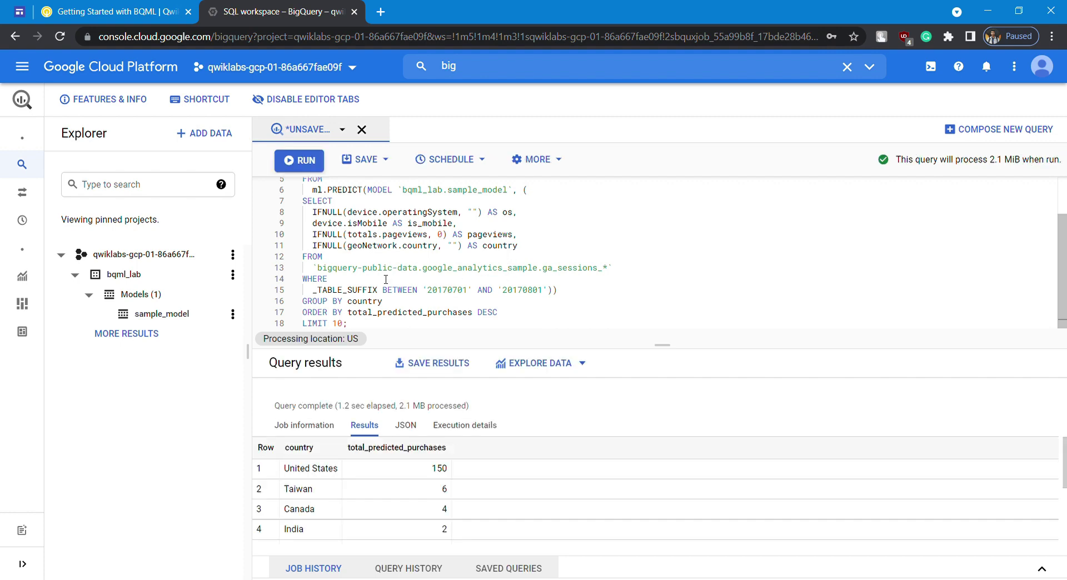
# - Compare the per-country query results with the lab's sample table and check the progress of the "Predict purchases per country" task
pyautogui.hotkey('ctrl', 'Tab')
pyautogui.scroll(-10, 261, 300)
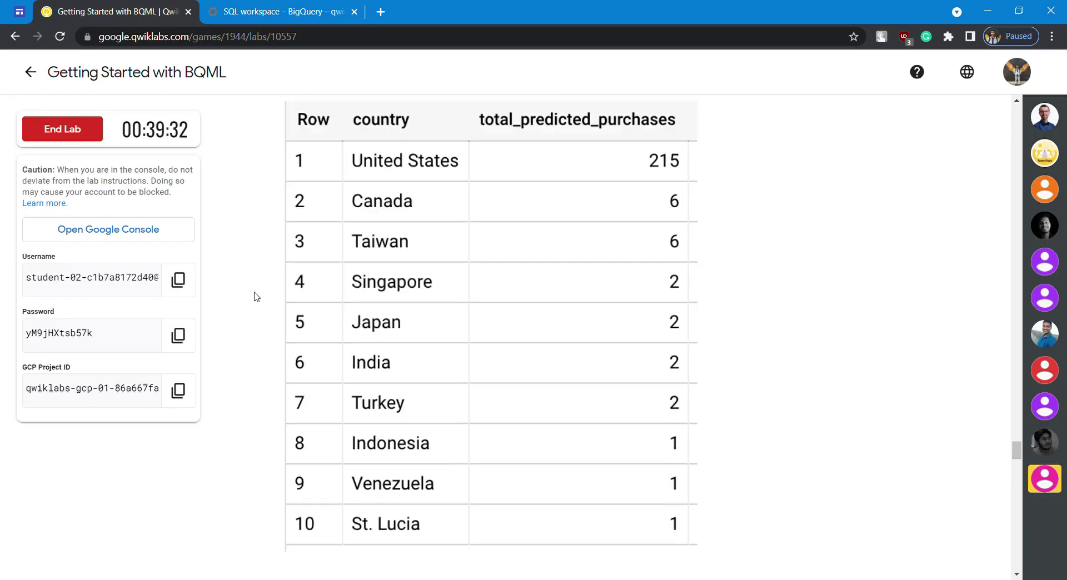
pyautogui.click(289, 5)
pyautogui.scroll(-3, 382, 504)
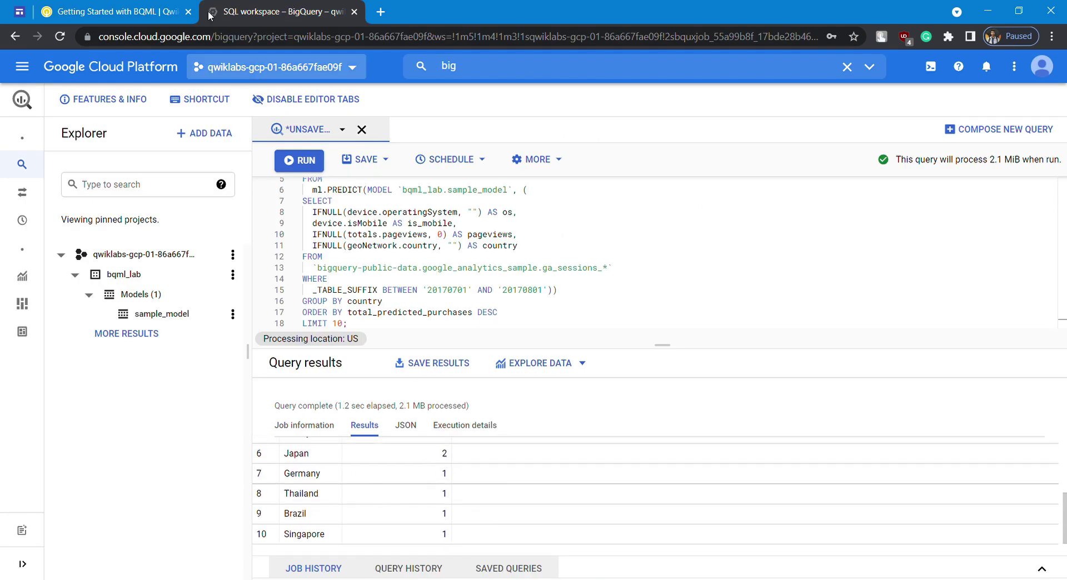
pyautogui.click(175, 8)
pyautogui.click(426, 386)
# - Copy the "Predict purchases per user" query from the lab page and look over the surrounding task sections
pyautogui.scroll(-3, 267, 334)
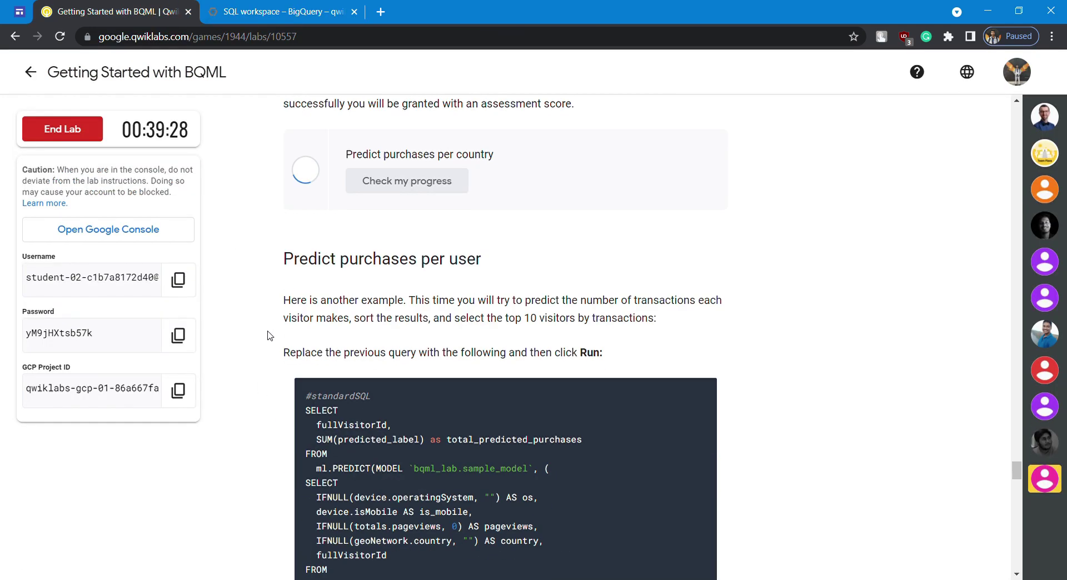
pyautogui.click(701, 390)
pyautogui.scroll(-1, 253, 332)
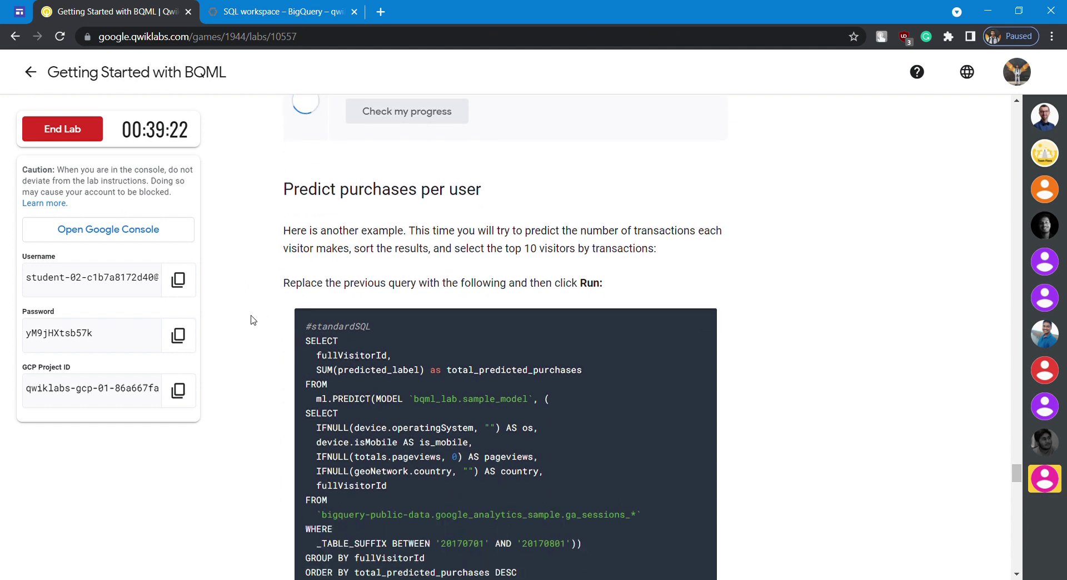
pyautogui.scroll(1, 251, 320)
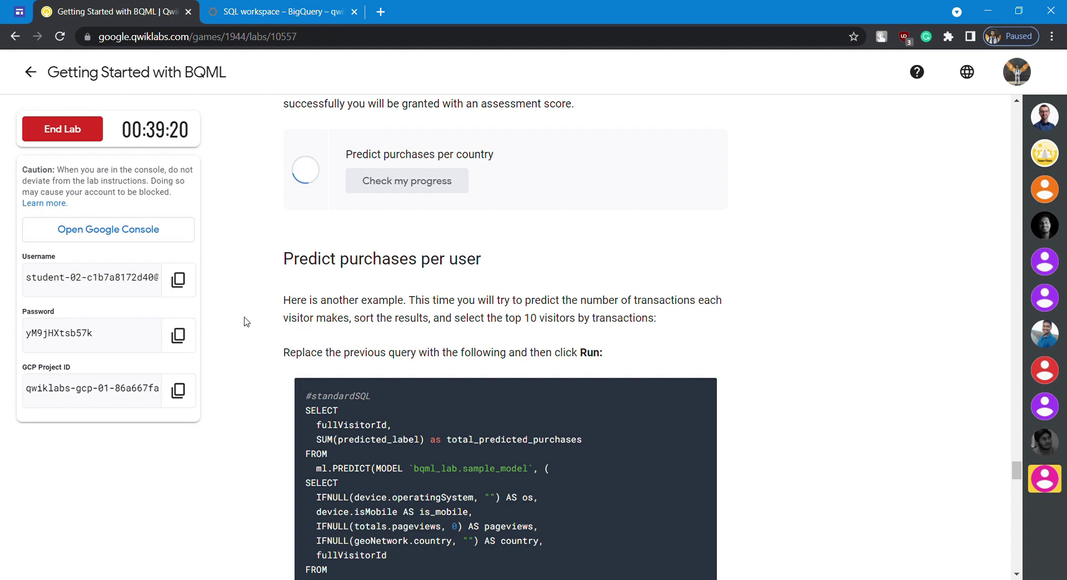
pyautogui.scroll(-9, 243, 322)
pyautogui.scroll(-7, 242, 318)
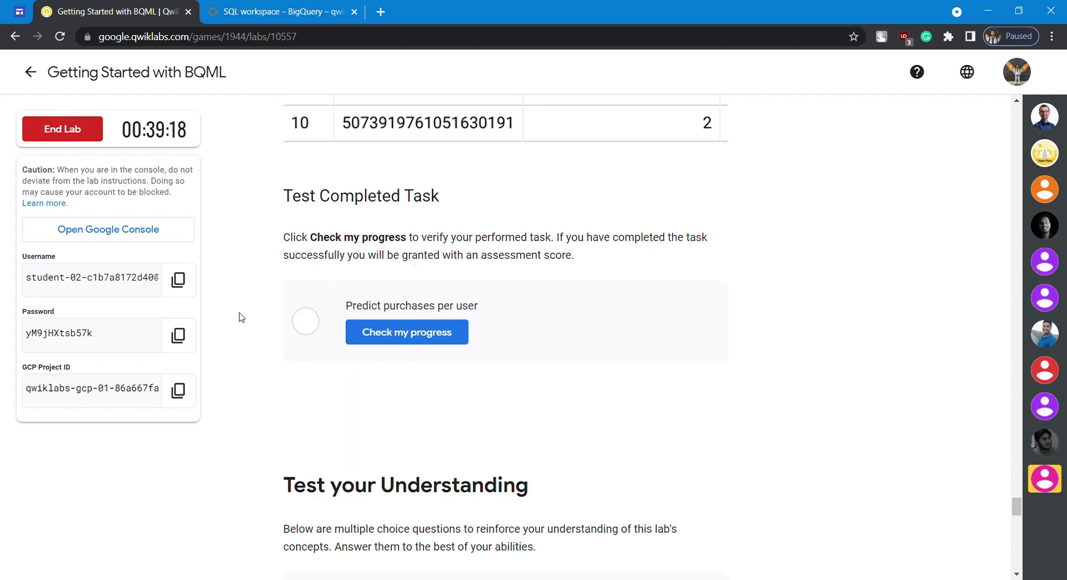
pyautogui.scroll(15, 242, 317)
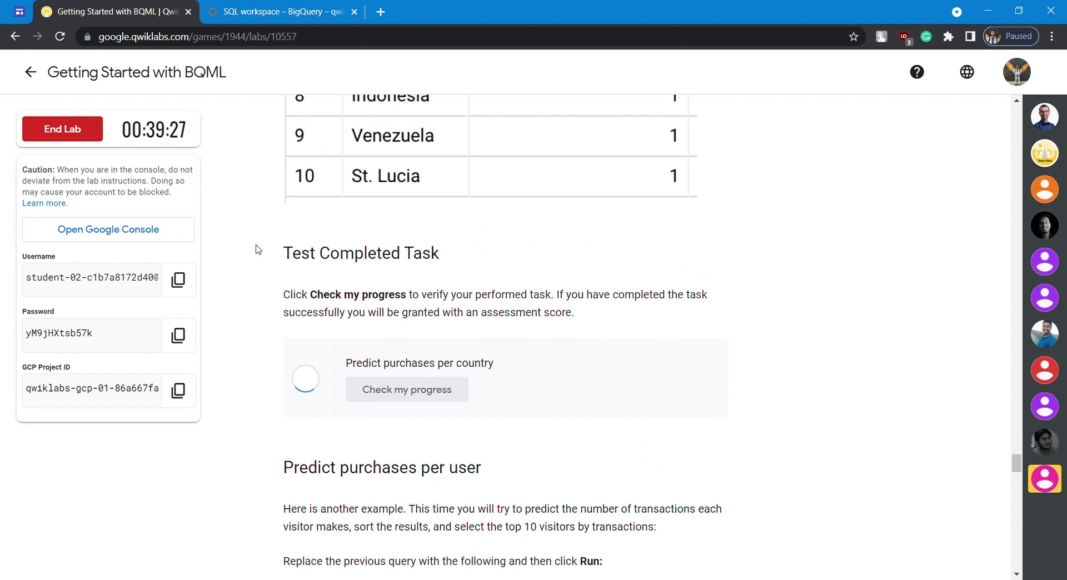
pyautogui.scroll(-3, 255, 249)
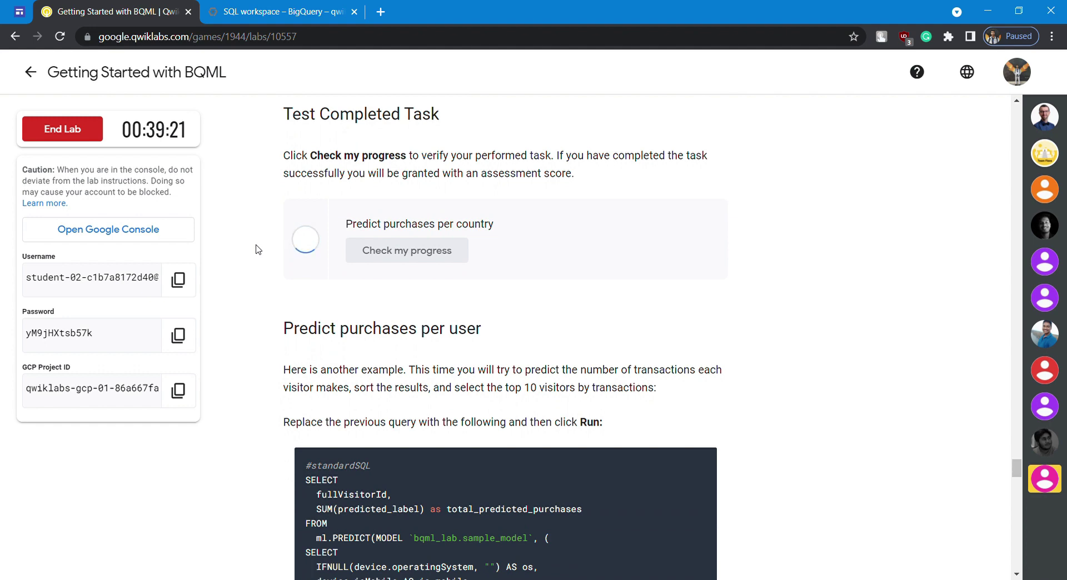
pyautogui.scroll(2, 257, 249)
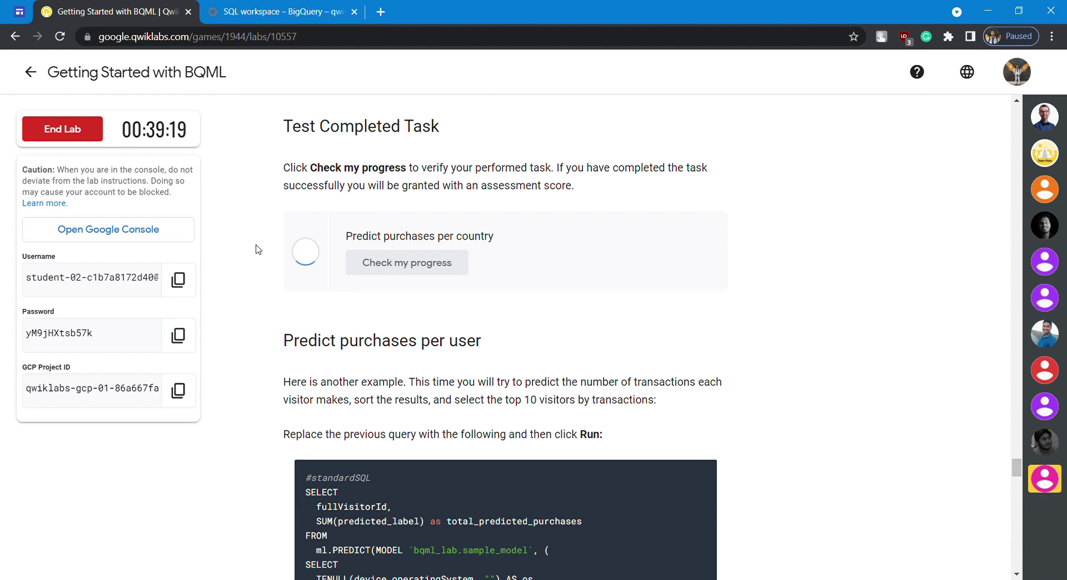
pyautogui.scroll(-1, 257, 249)
pyautogui.scroll(-4, 257, 249)
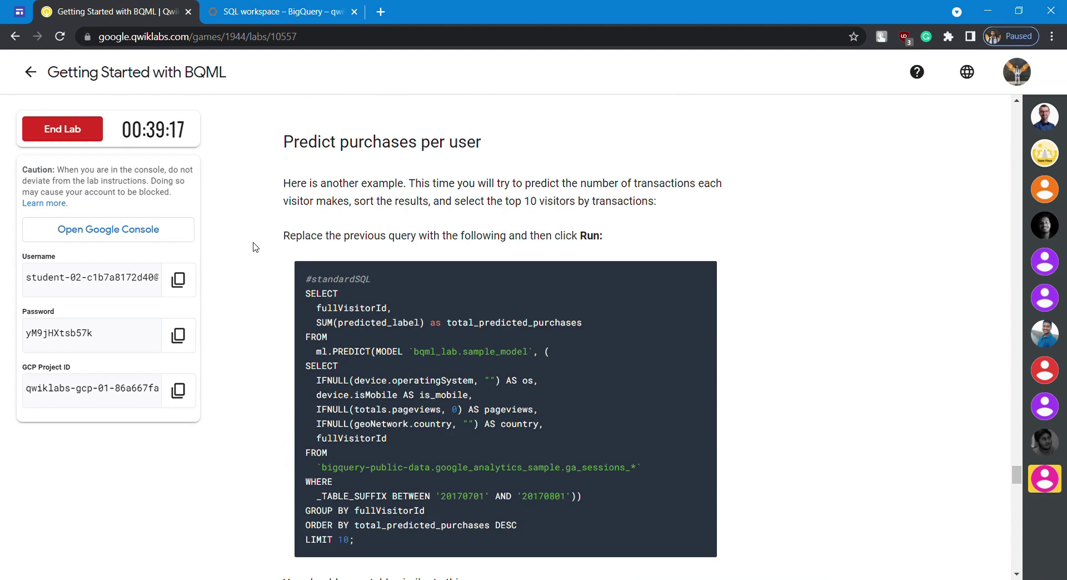
# - Replace the previous query in the BigQuery editor with the copied fullVisitorId prediction query and run it
pyautogui.click(228, 11)
pyautogui.click(357, 213)
pyautogui.hotkey('ctrl', 'a')
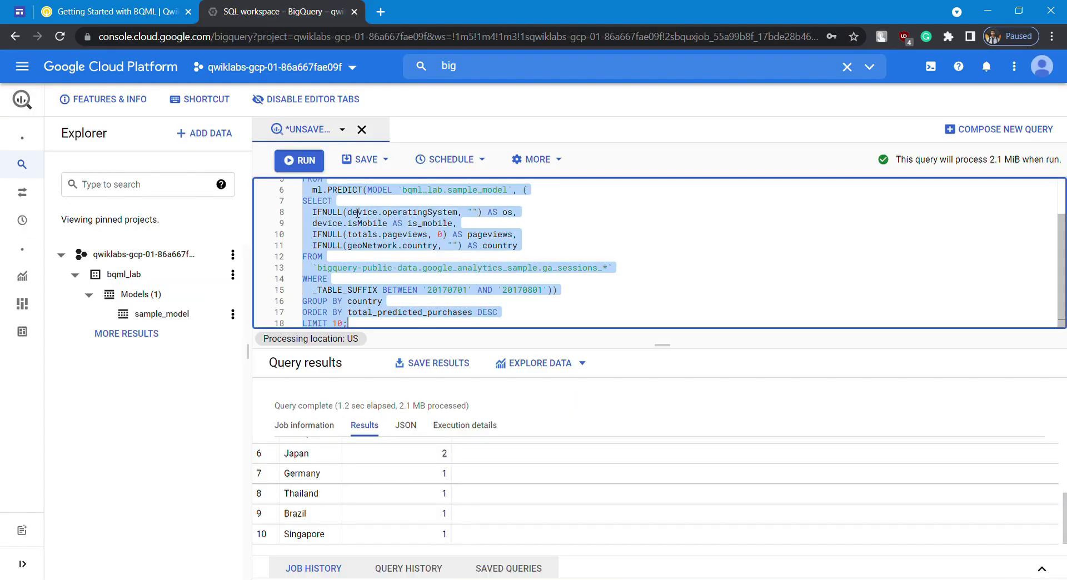
pyautogui.hotkey('ctrl', 'v')
pyautogui.scroll(3, 334, 206)
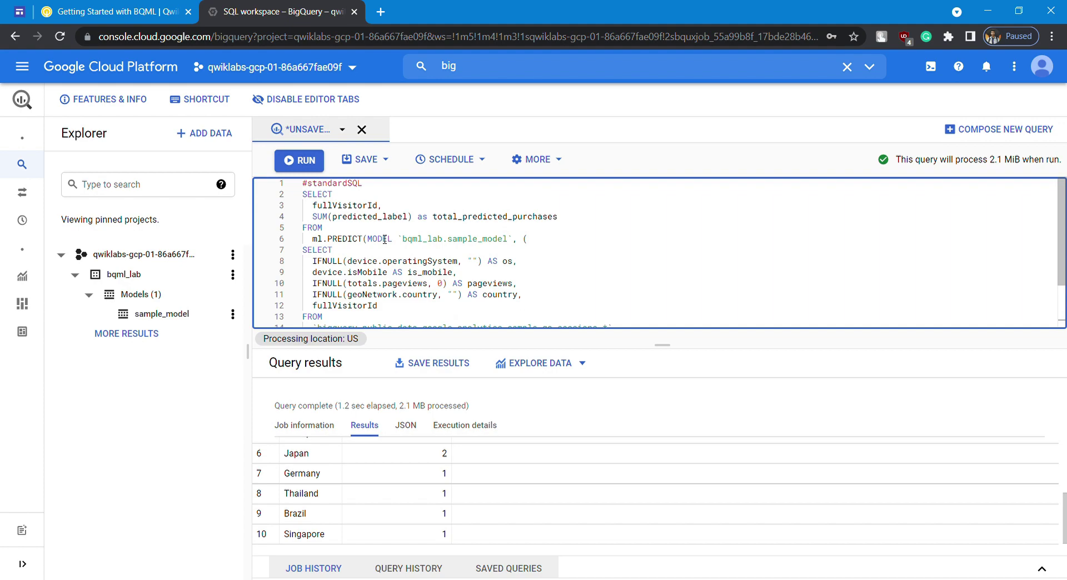
pyautogui.click(301, 167)
# - Compare the per-user query results with the lab's sample table and check the progress of the "Predict purchases per user" task
pyautogui.click(147, 7)
pyautogui.scroll(-3, 295, 292)
pyautogui.click(303, 14)
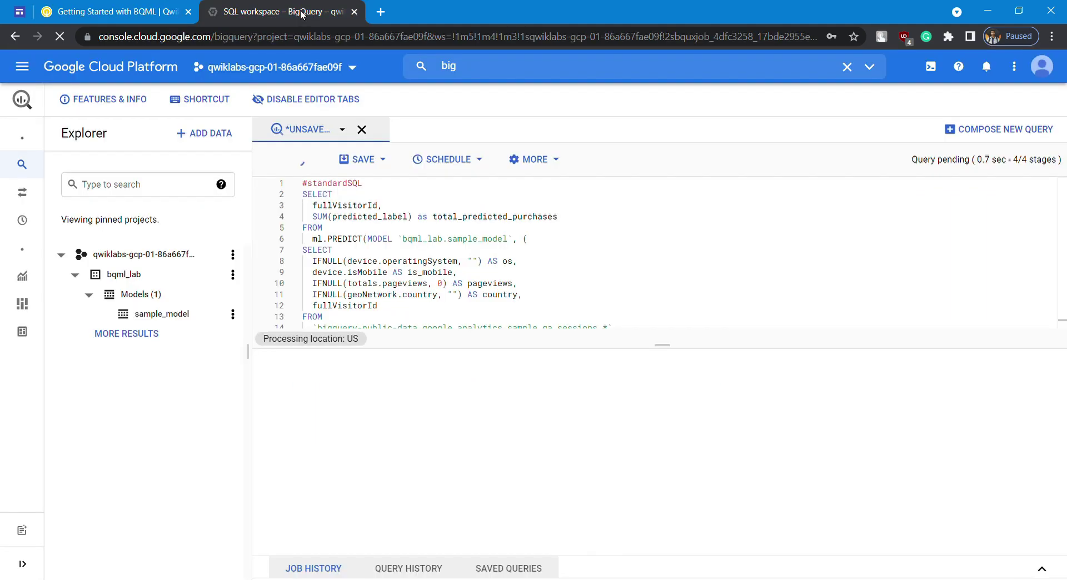
pyautogui.click(149, 7)
pyautogui.scroll(-8, 301, 313)
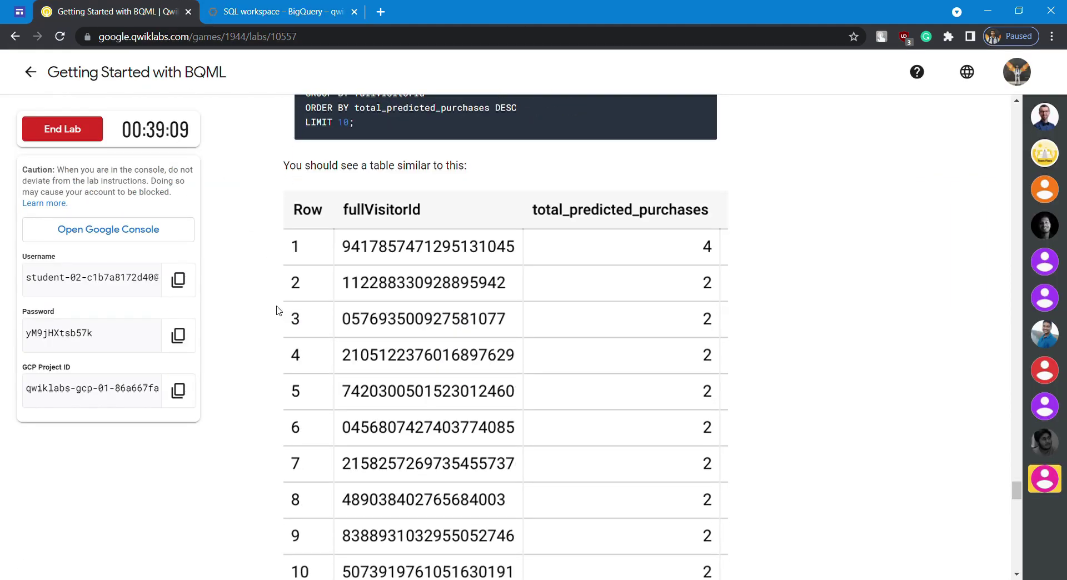
pyautogui.hotkey('ctrl', 'Tab')
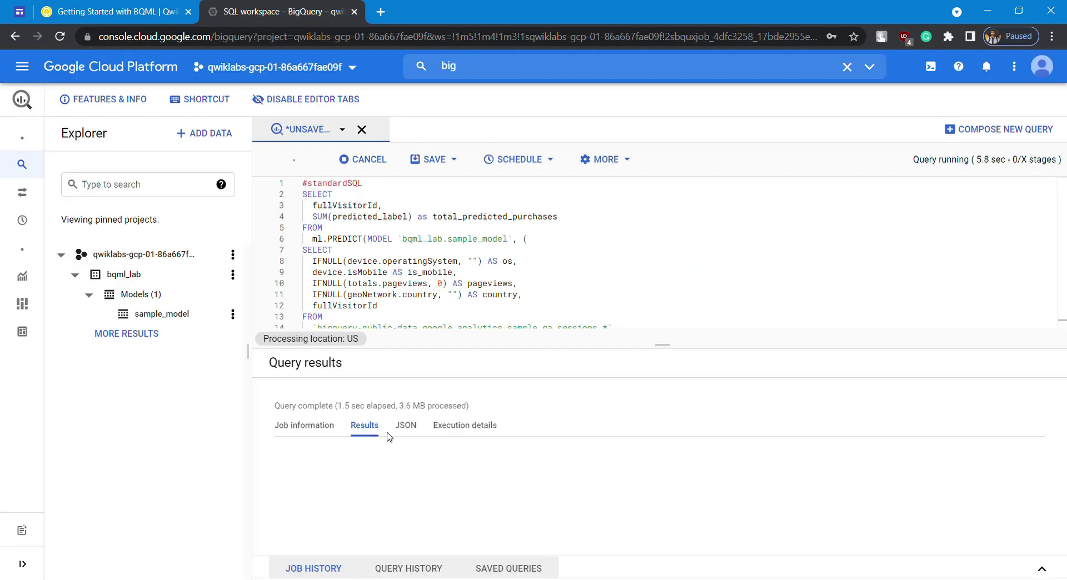
pyautogui.scroll(-3, 389, 457)
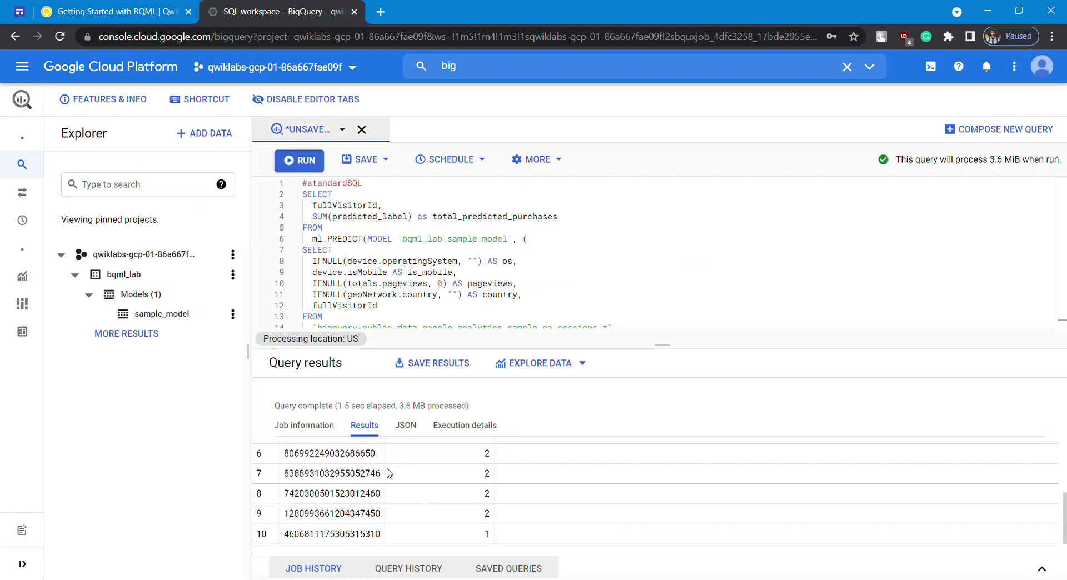
pyautogui.scroll(3, 389, 473)
pyautogui.hotkey('ctrl', 'Tab')
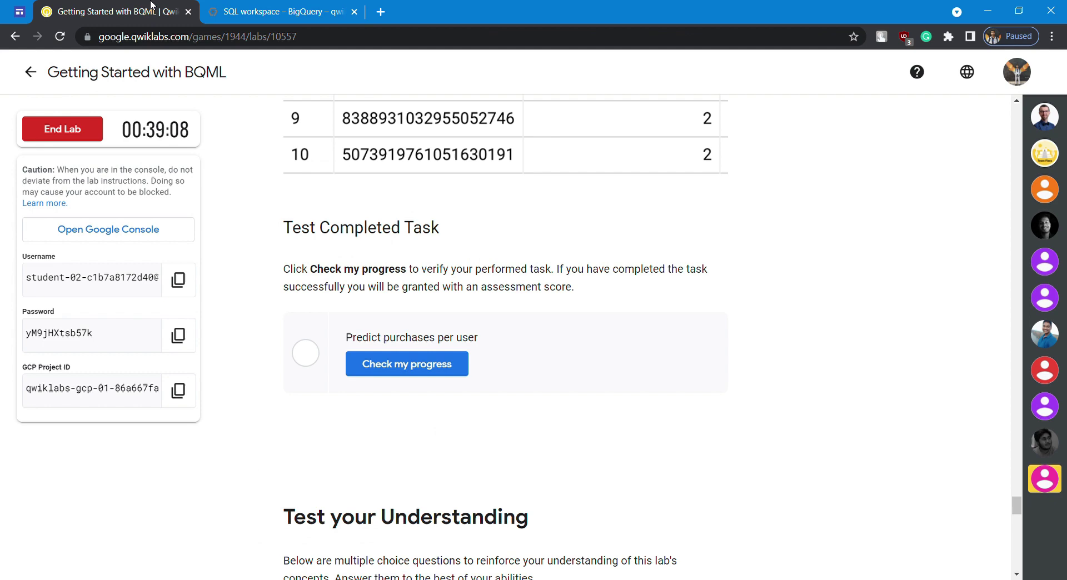
pyautogui.click(443, 373)
# - Answer True to the quiz question about BigQuery being a fully-managed enterprise data warehouse
pyautogui.scroll(-5, 240, 351)
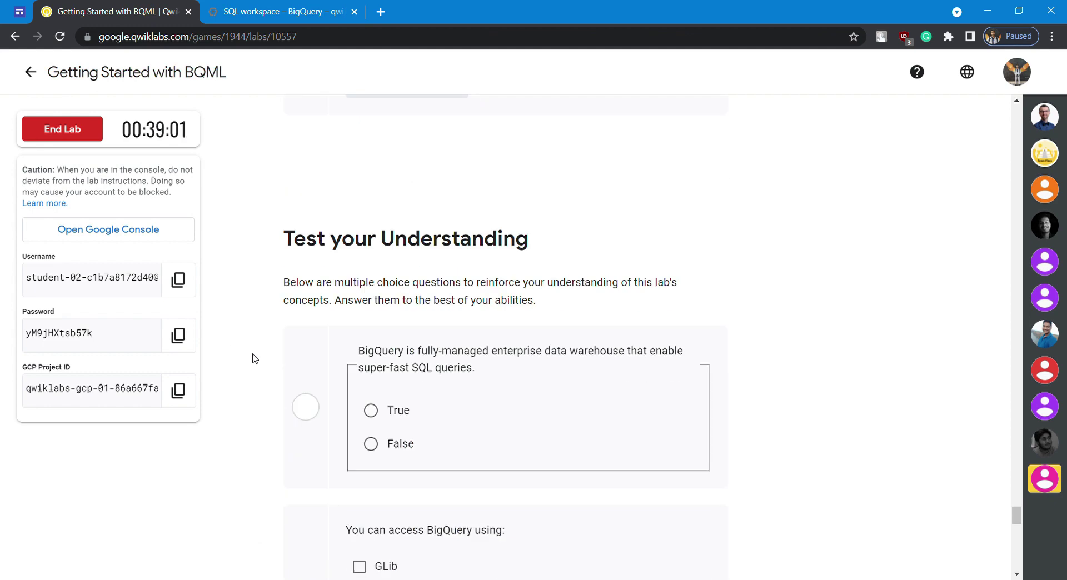
pyautogui.click(371, 410)
pyautogui.scroll(-5, 355, 344)
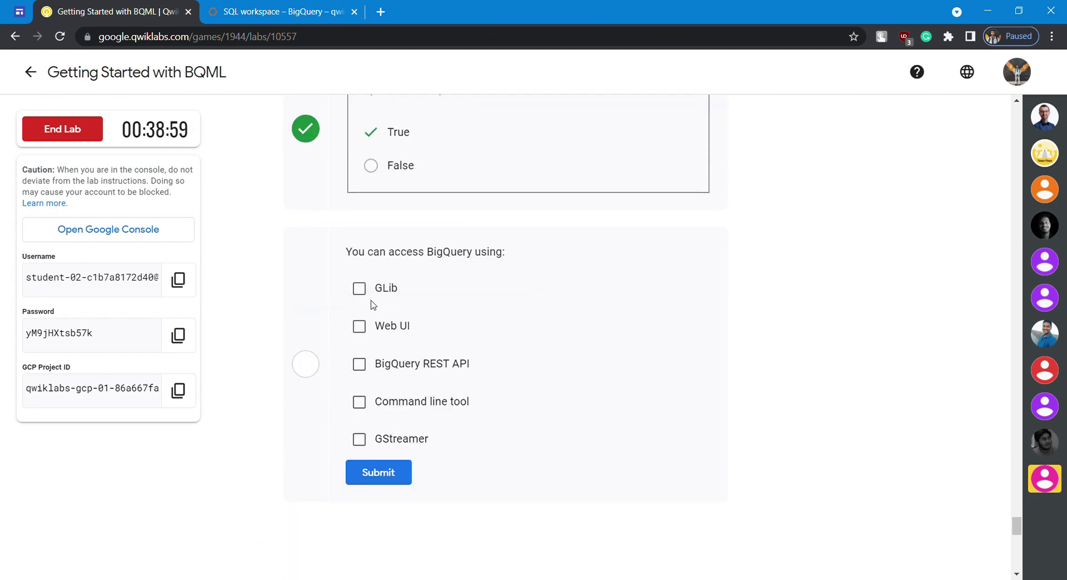
# - Try answering the "You can access BigQuery using" question with BigQuery REST API, GLib and GStreamer
pyautogui.click(375, 368)
pyautogui.click(359, 288)
pyautogui.click(359, 440)
pyautogui.click(379, 473)
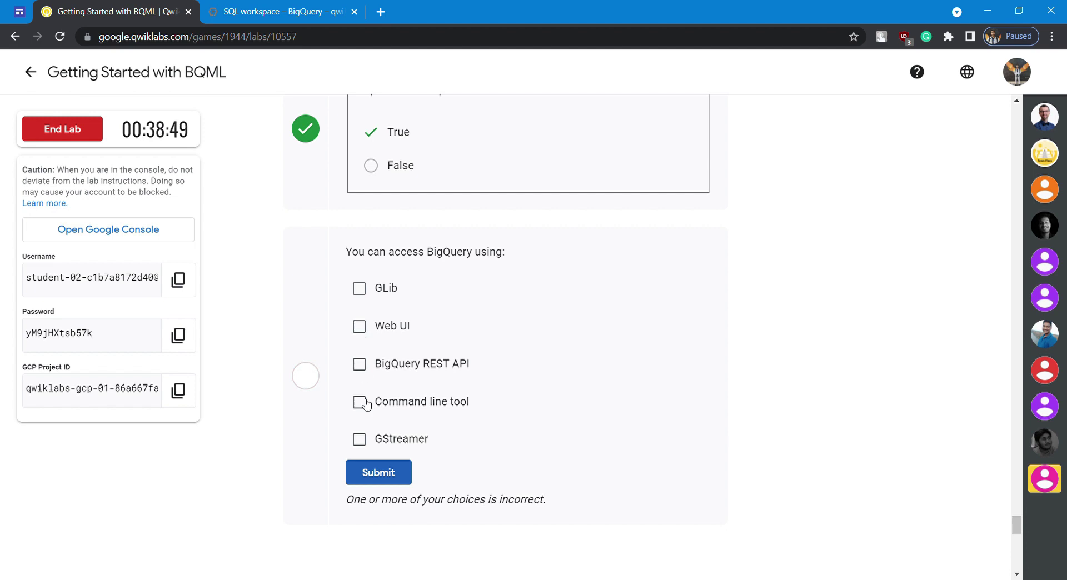
# - Reread the quiz questions and try submitting GLib, BigQuery REST API and Command line tool as the BigQuery access methods
pyautogui.scroll(1, 361, 422)
pyautogui.scroll(12, 364, 327)
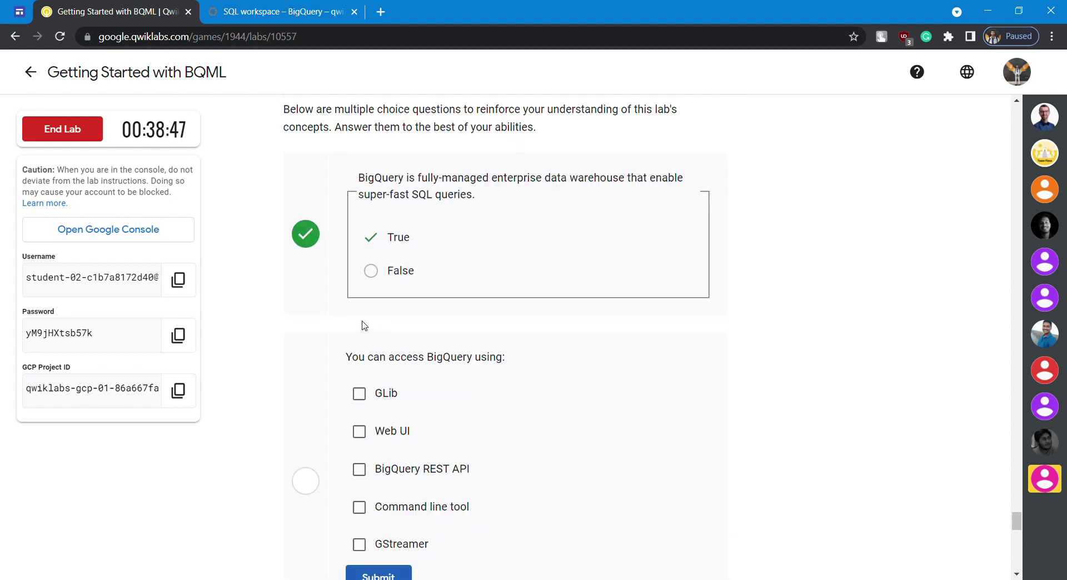
pyautogui.scroll(-7, 365, 324)
pyautogui.scroll(-6, 391, 372)
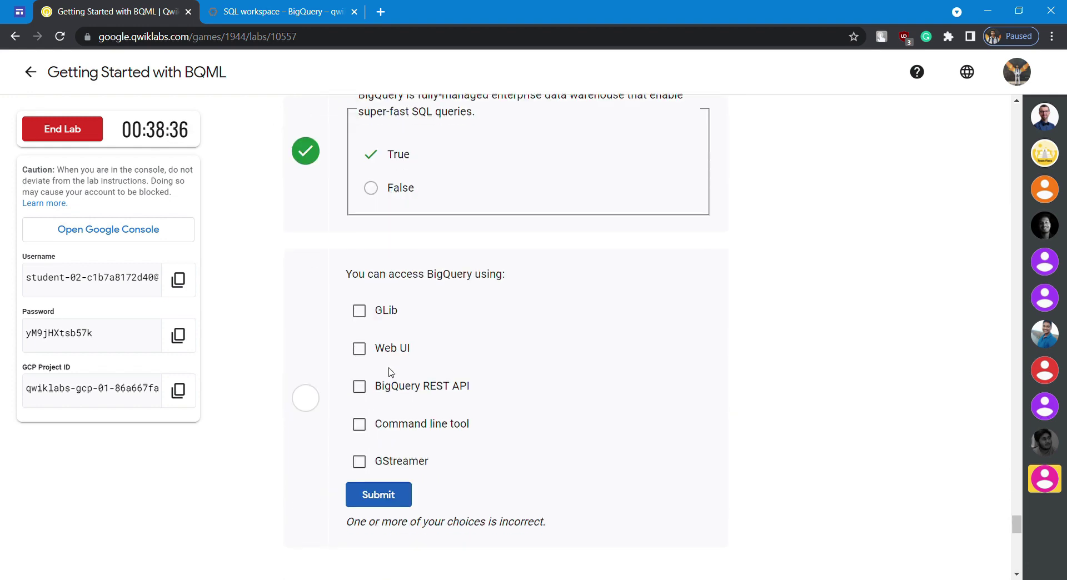
pyautogui.click(360, 312)
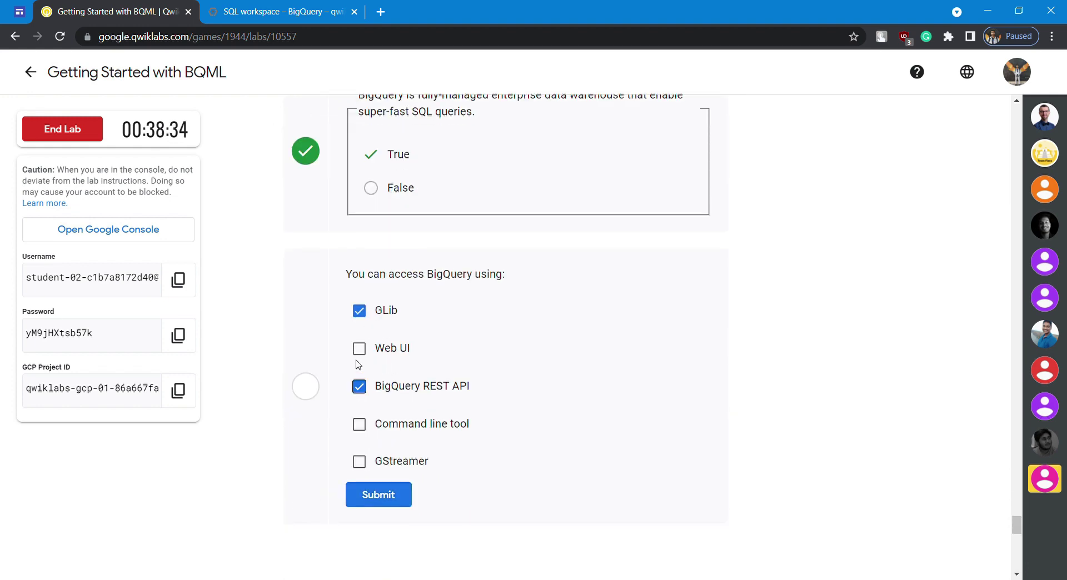
pyautogui.click(361, 425)
pyautogui.click(386, 495)
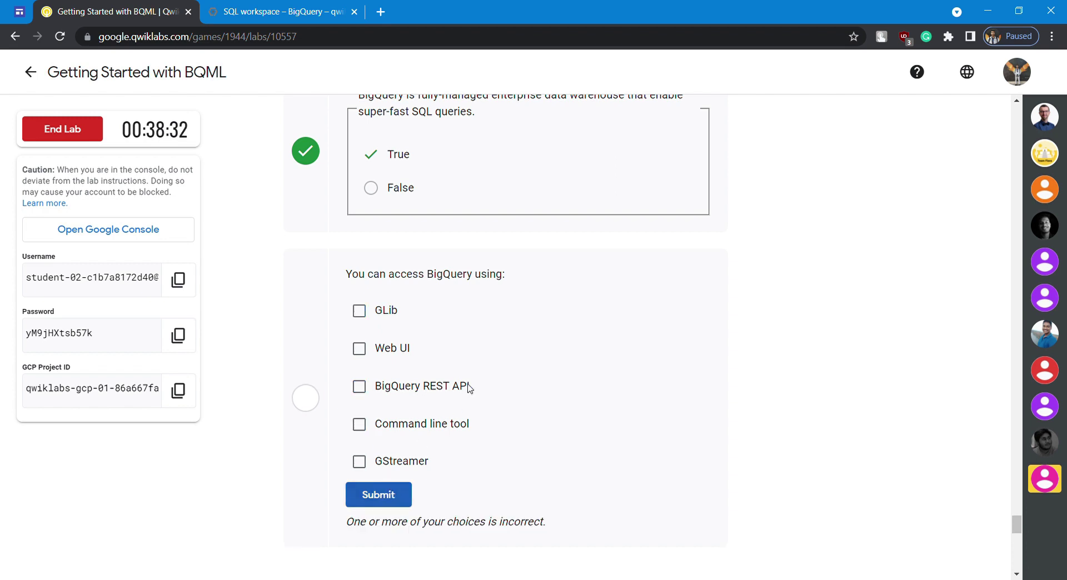
# - Try submitting Web UI and BigQuery REST API as the access methods, and try another submission using Command line tool
pyautogui.click(359, 349)
pyautogui.click(362, 389)
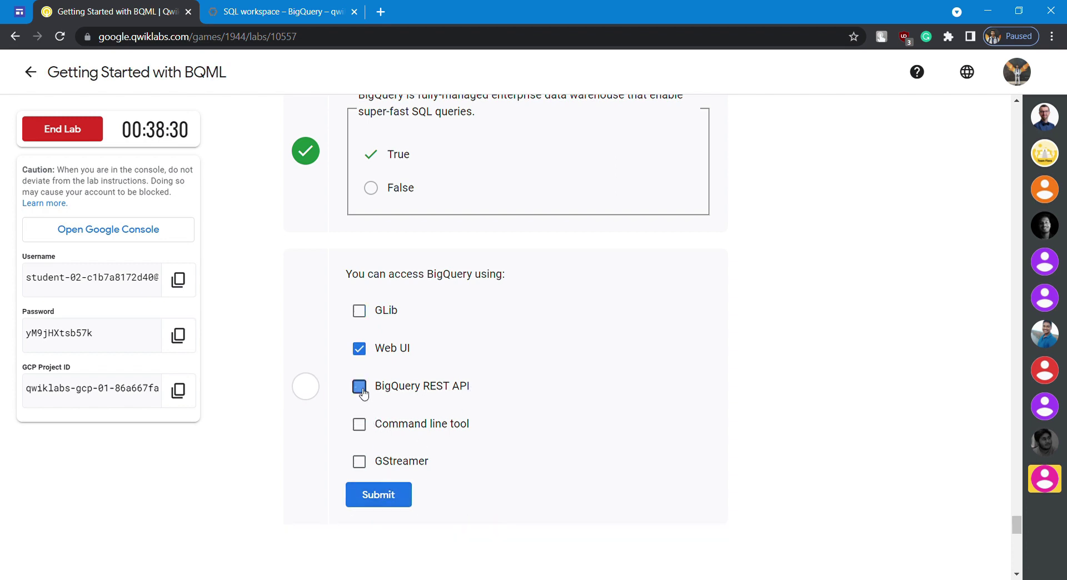
pyautogui.click(366, 503)
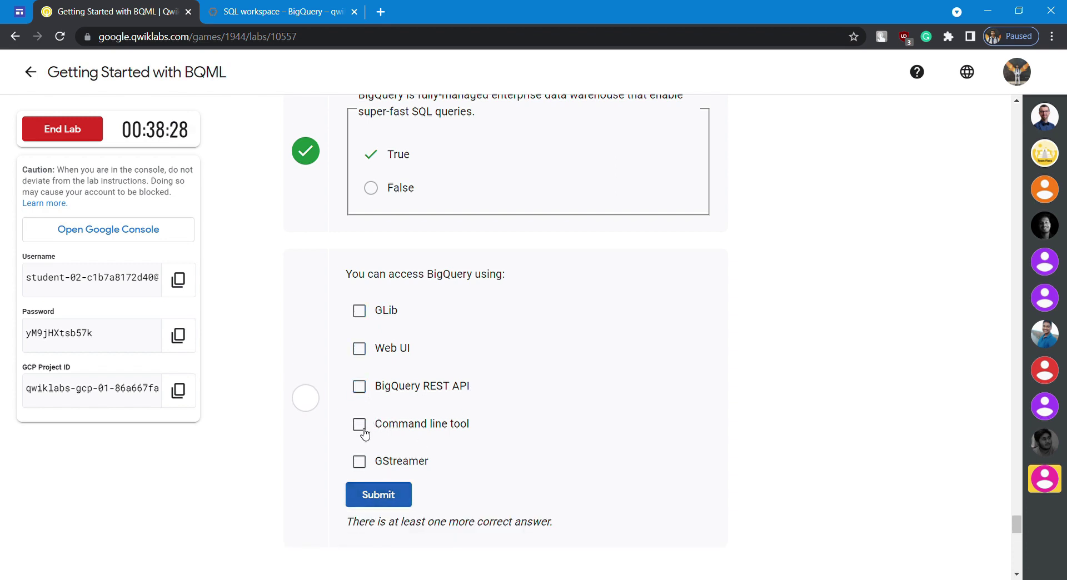
pyautogui.click(359, 427)
pyautogui.click(379, 488)
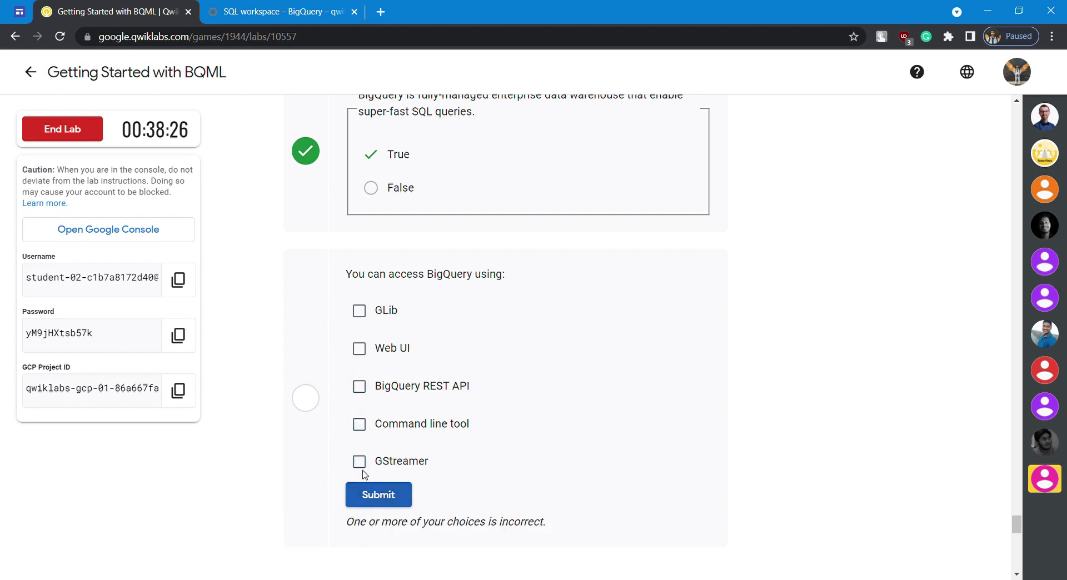
# - Submit Web UI, BigQuery REST API and Command line tool as the answers to the BigQuery access question
pyautogui.click(371, 311)
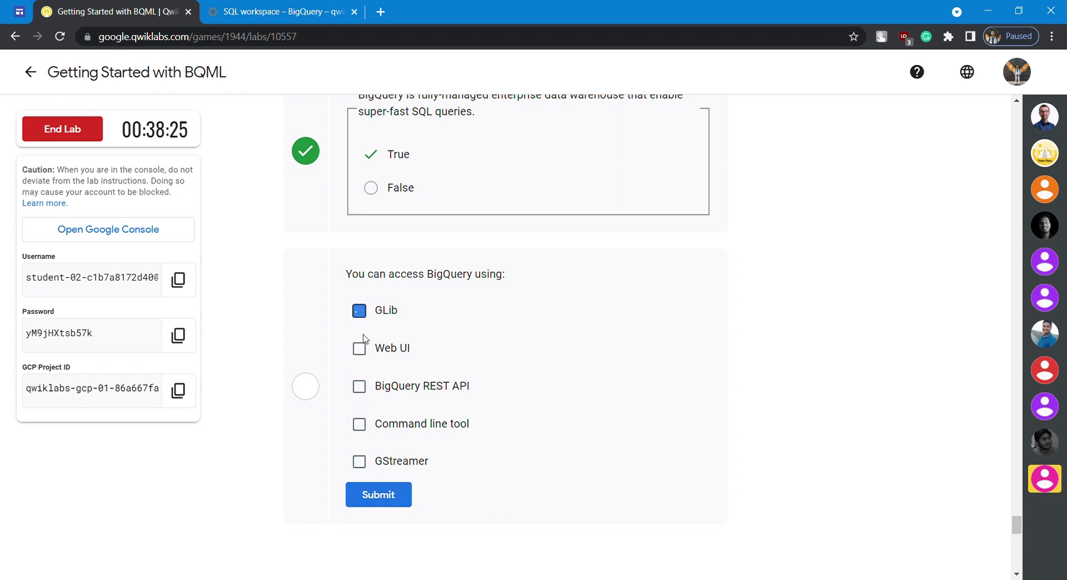
pyautogui.click(360, 462)
pyautogui.click(376, 499)
pyautogui.click(383, 494)
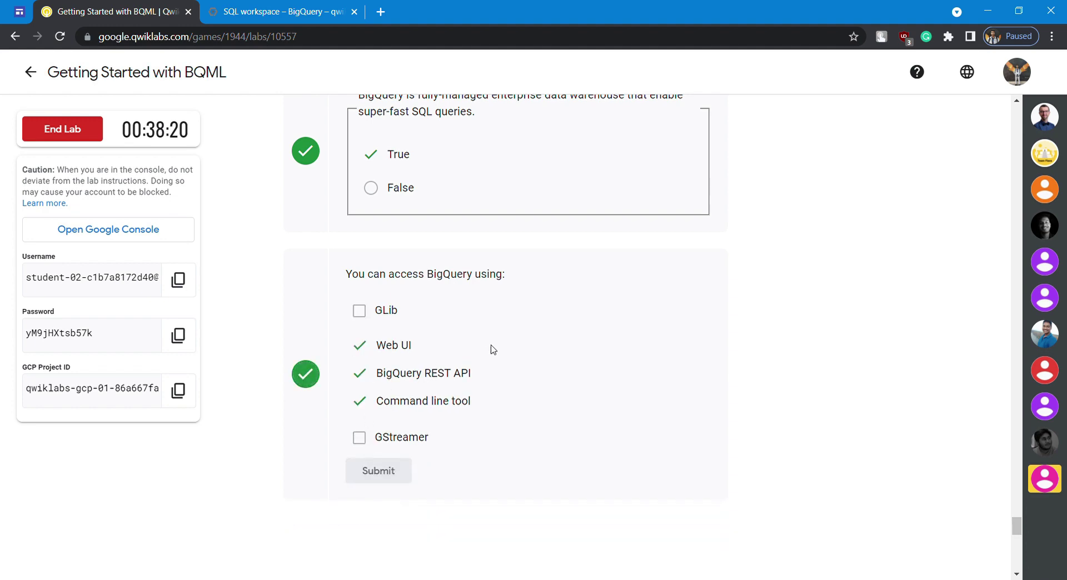
# - Review the completed lab instructions, from the closing learning resources back through the quiz, queries and dataset sections to the lab title
pyautogui.scroll(-15, 491, 349)
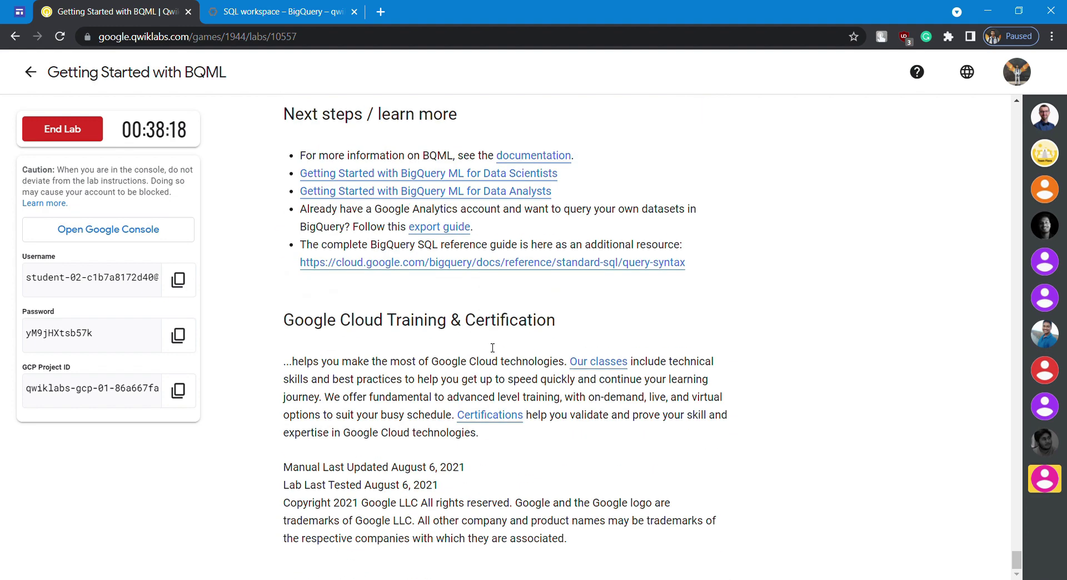
pyautogui.scroll(5, 492, 348)
pyautogui.scroll(12, 321, 313)
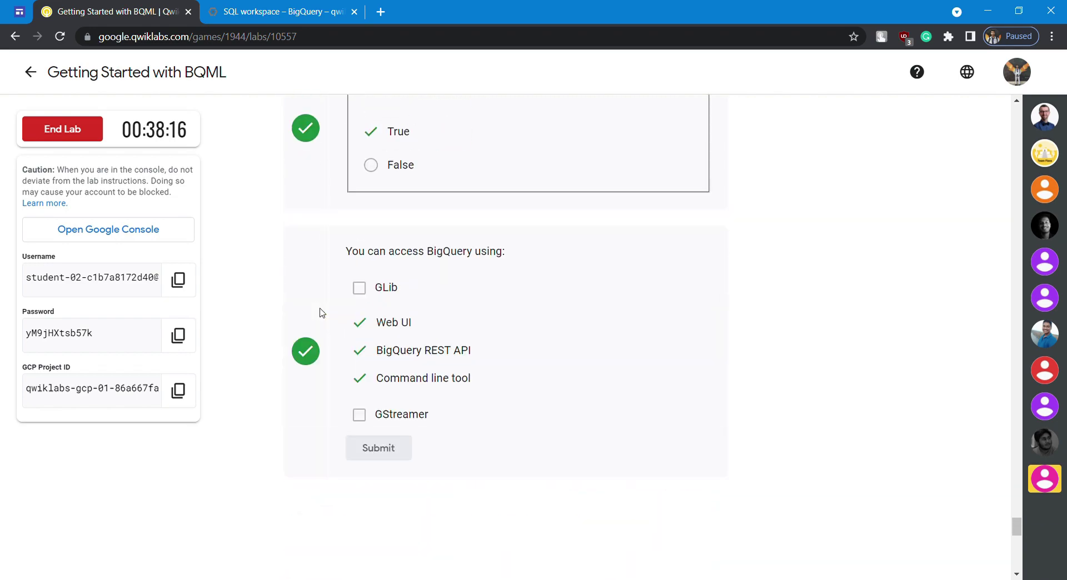
pyautogui.scroll(20, 321, 313)
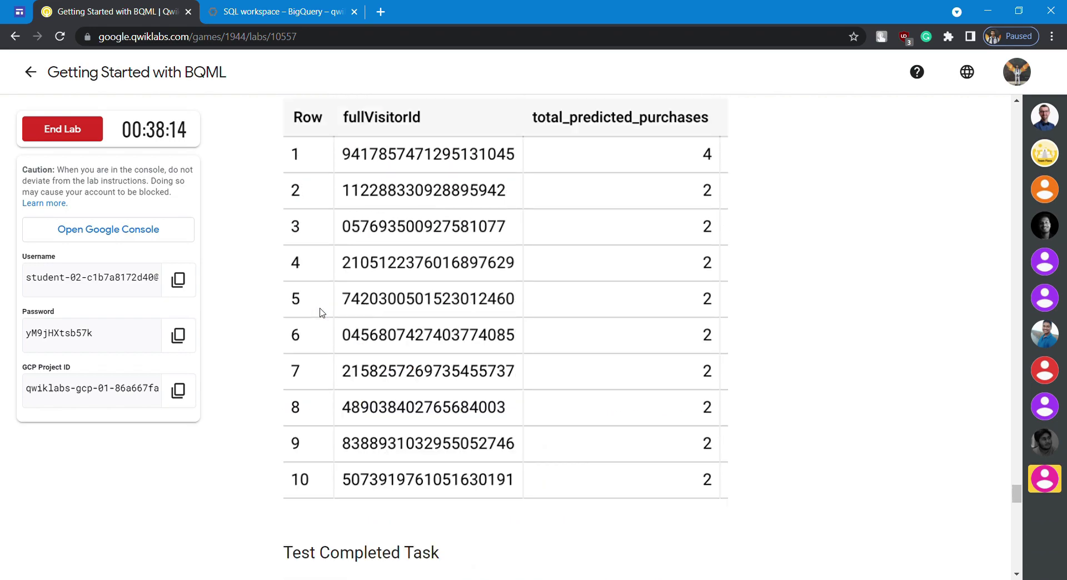
pyautogui.scroll(20, 325, 313)
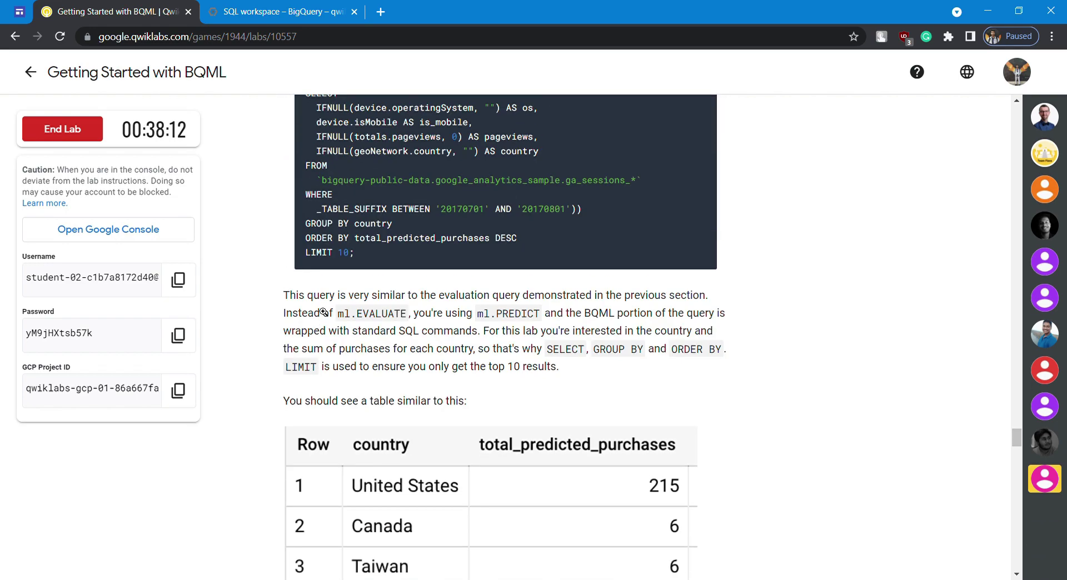
pyautogui.scroll(20, 325, 313)
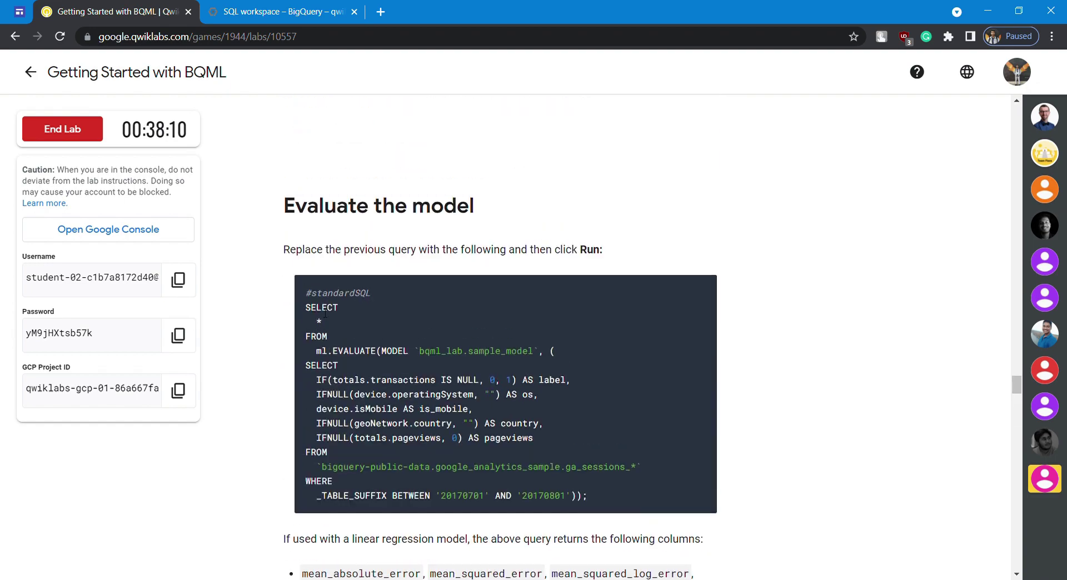
pyautogui.scroll(20, 323, 312)
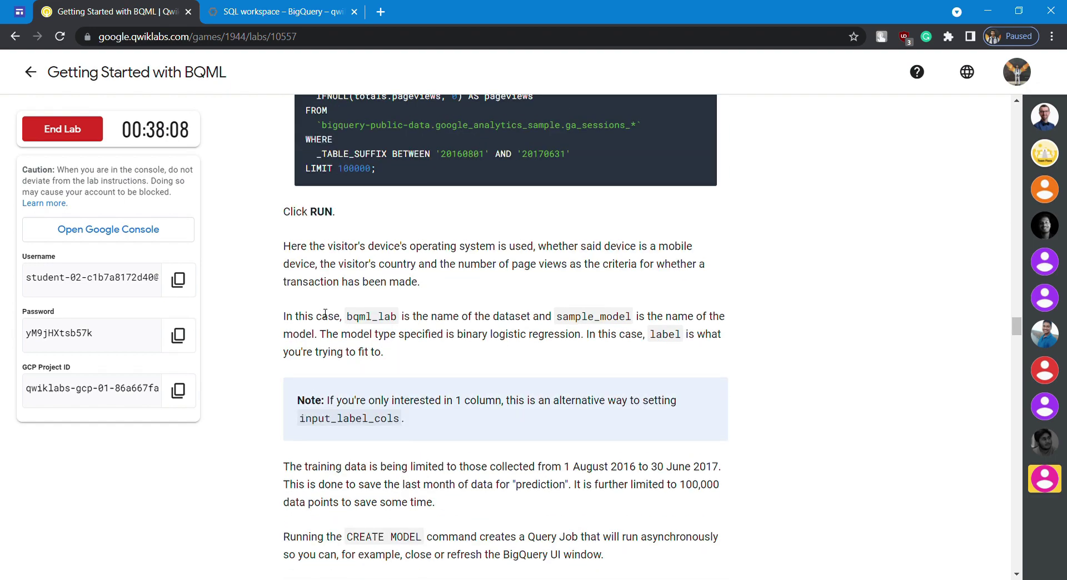
pyautogui.scroll(20, 323, 313)
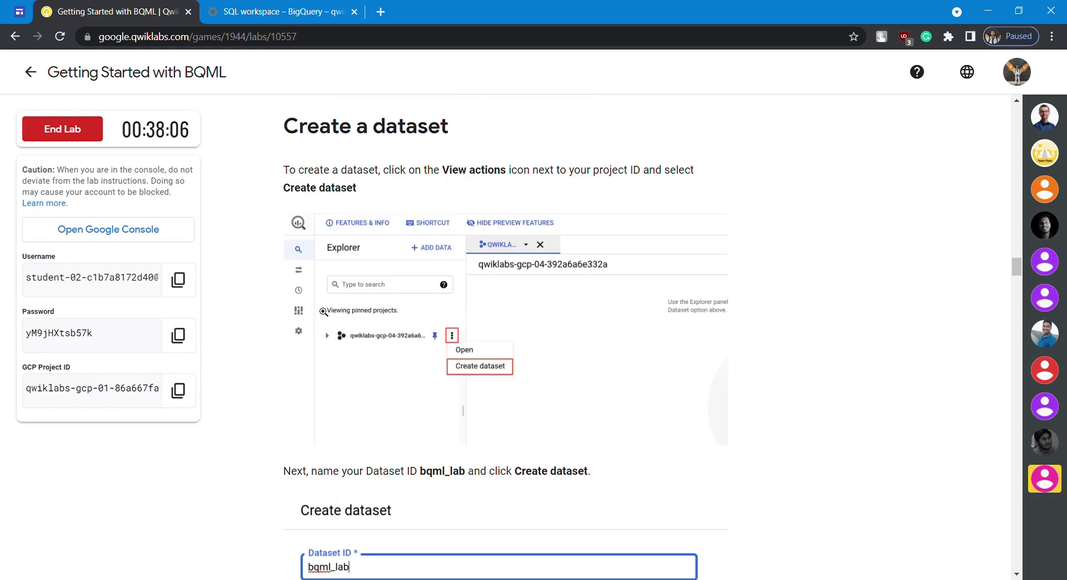
pyautogui.scroll(20, 324, 311)
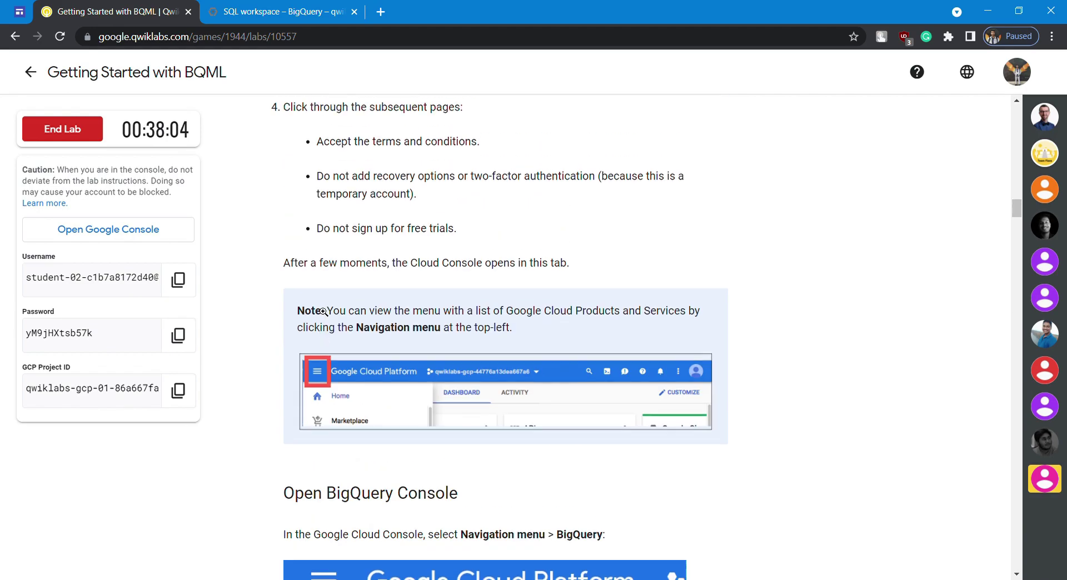
pyautogui.scroll(5, 324, 311)
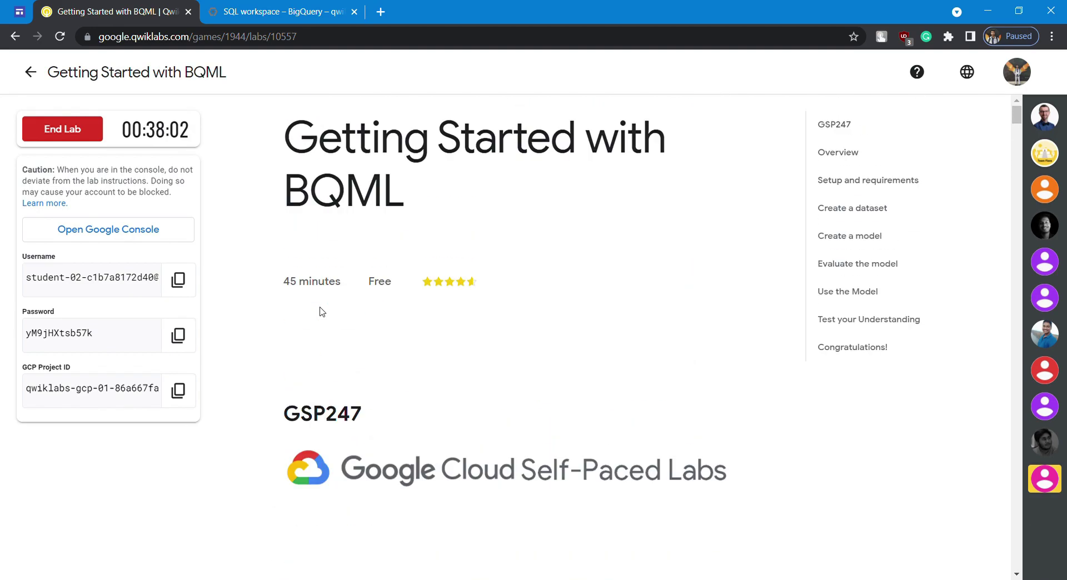
# - End the Getting Started with BQML lab and confirm the submission
pyautogui.click(44, 132)
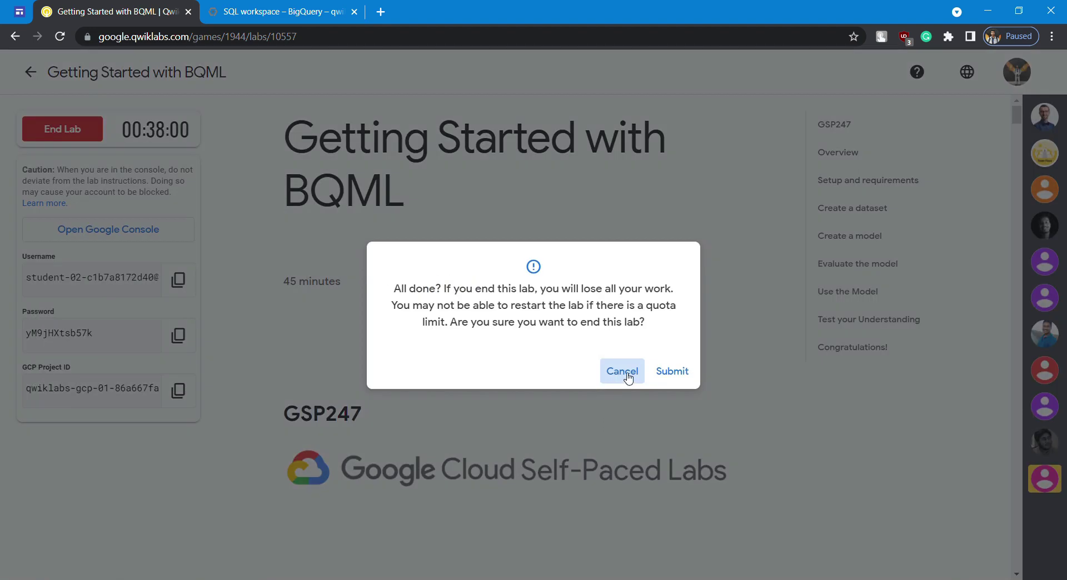
pyautogui.click(670, 375)
# - Switch to the BigQuery console and open the account options of the signed-in student account
pyautogui.click(206, 4)
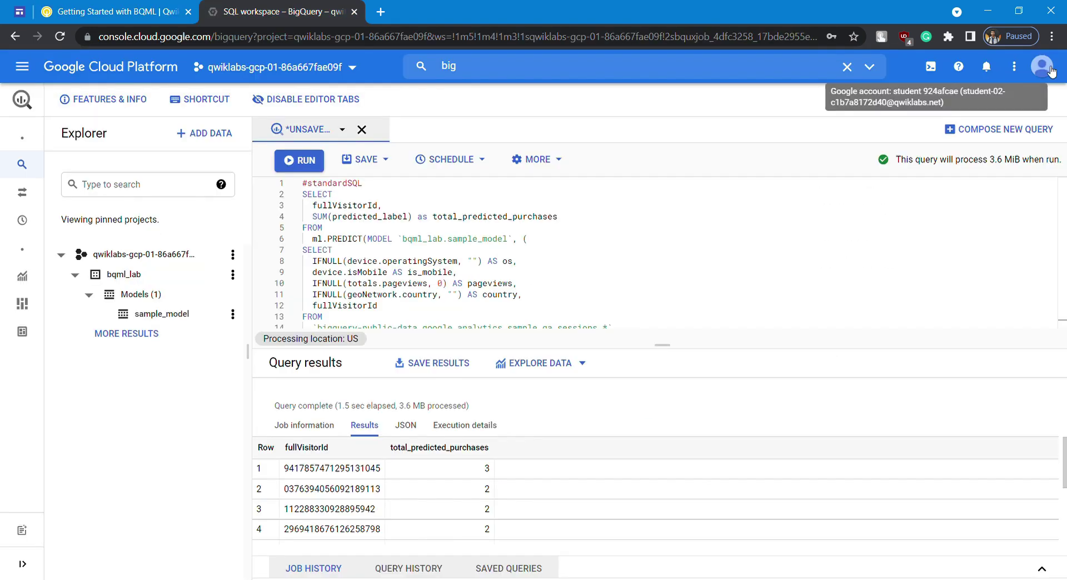
pyautogui.click(1042, 66)
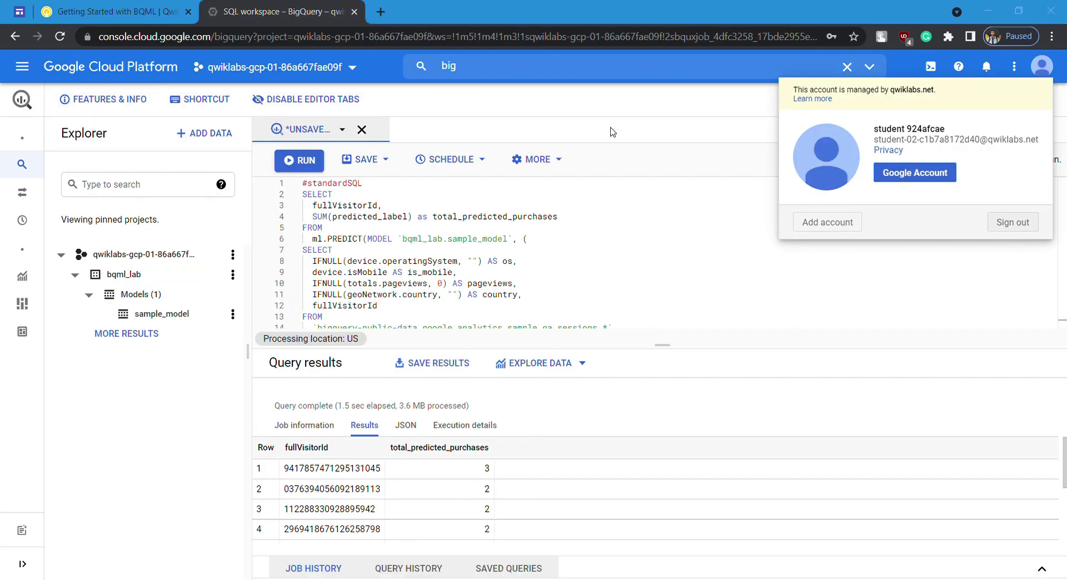